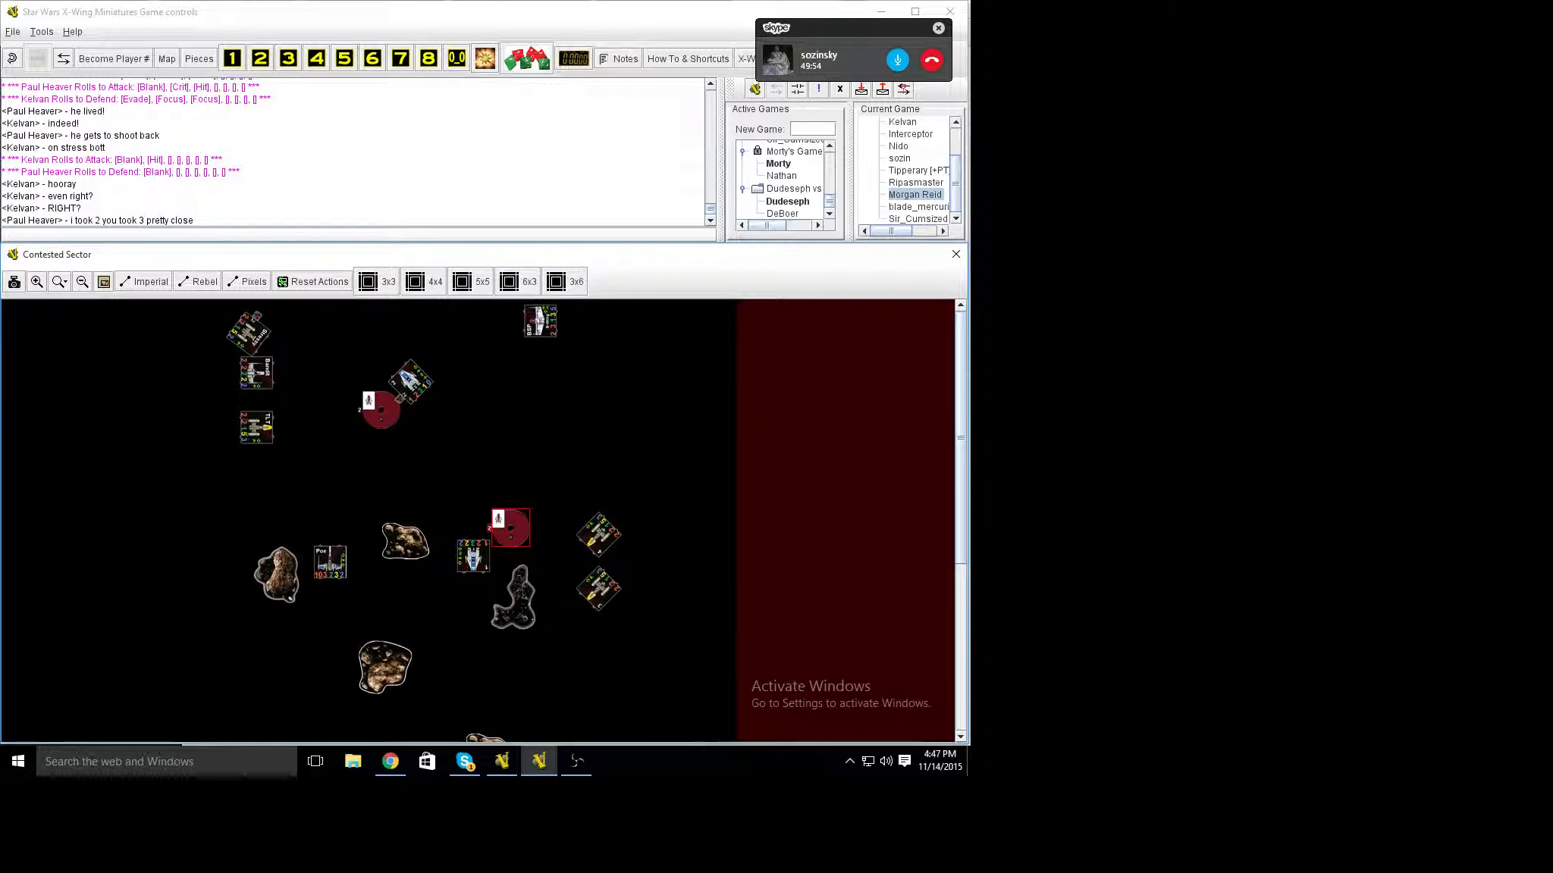
pyautogui.click(465, 761)
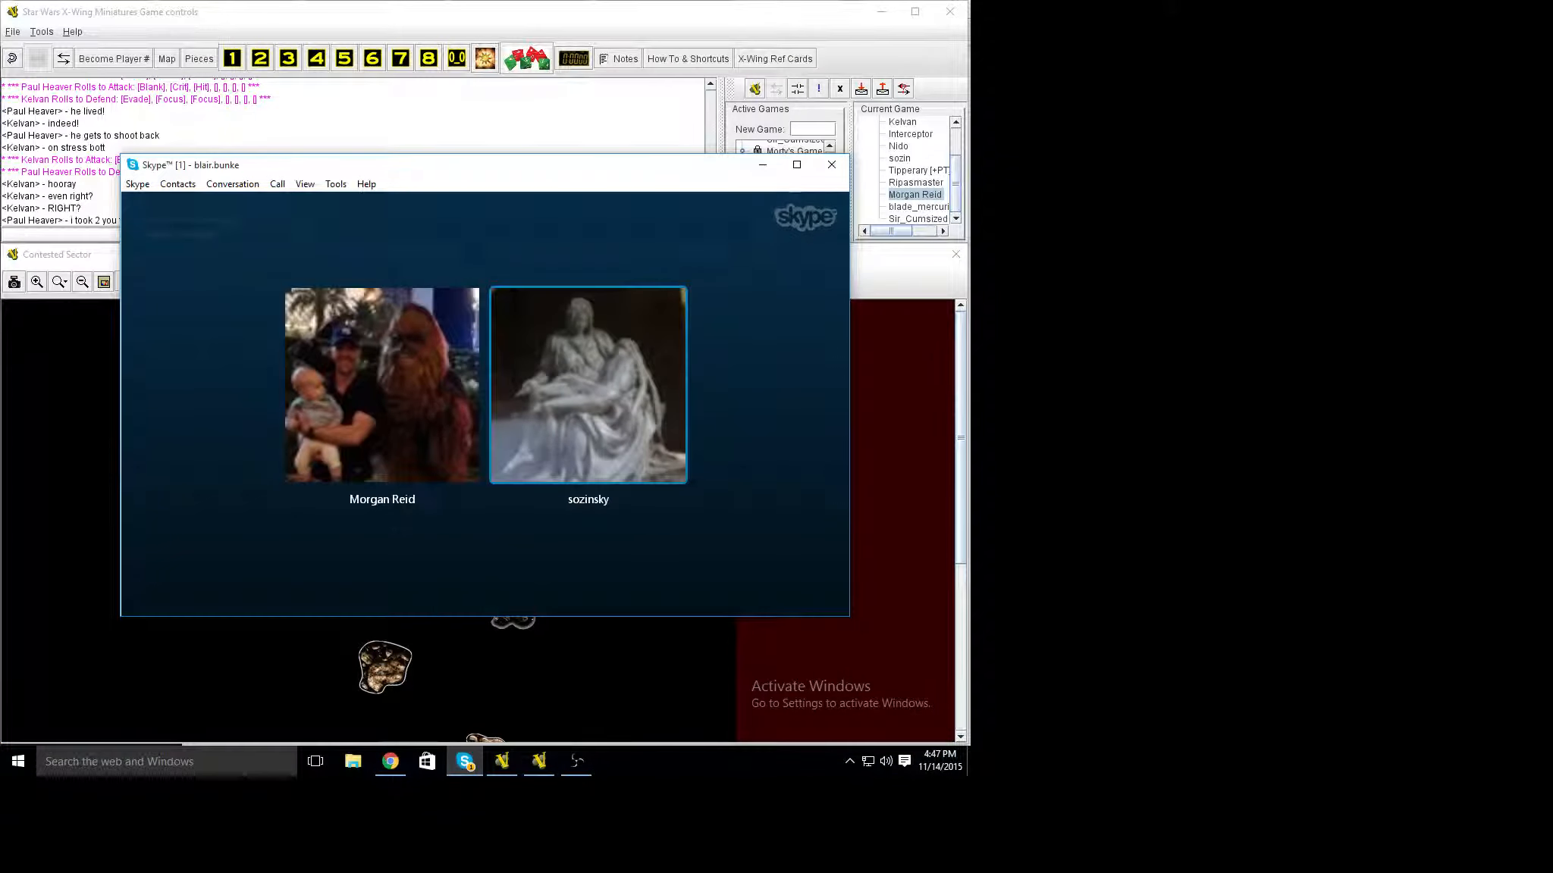
pyautogui.click(178, 184)
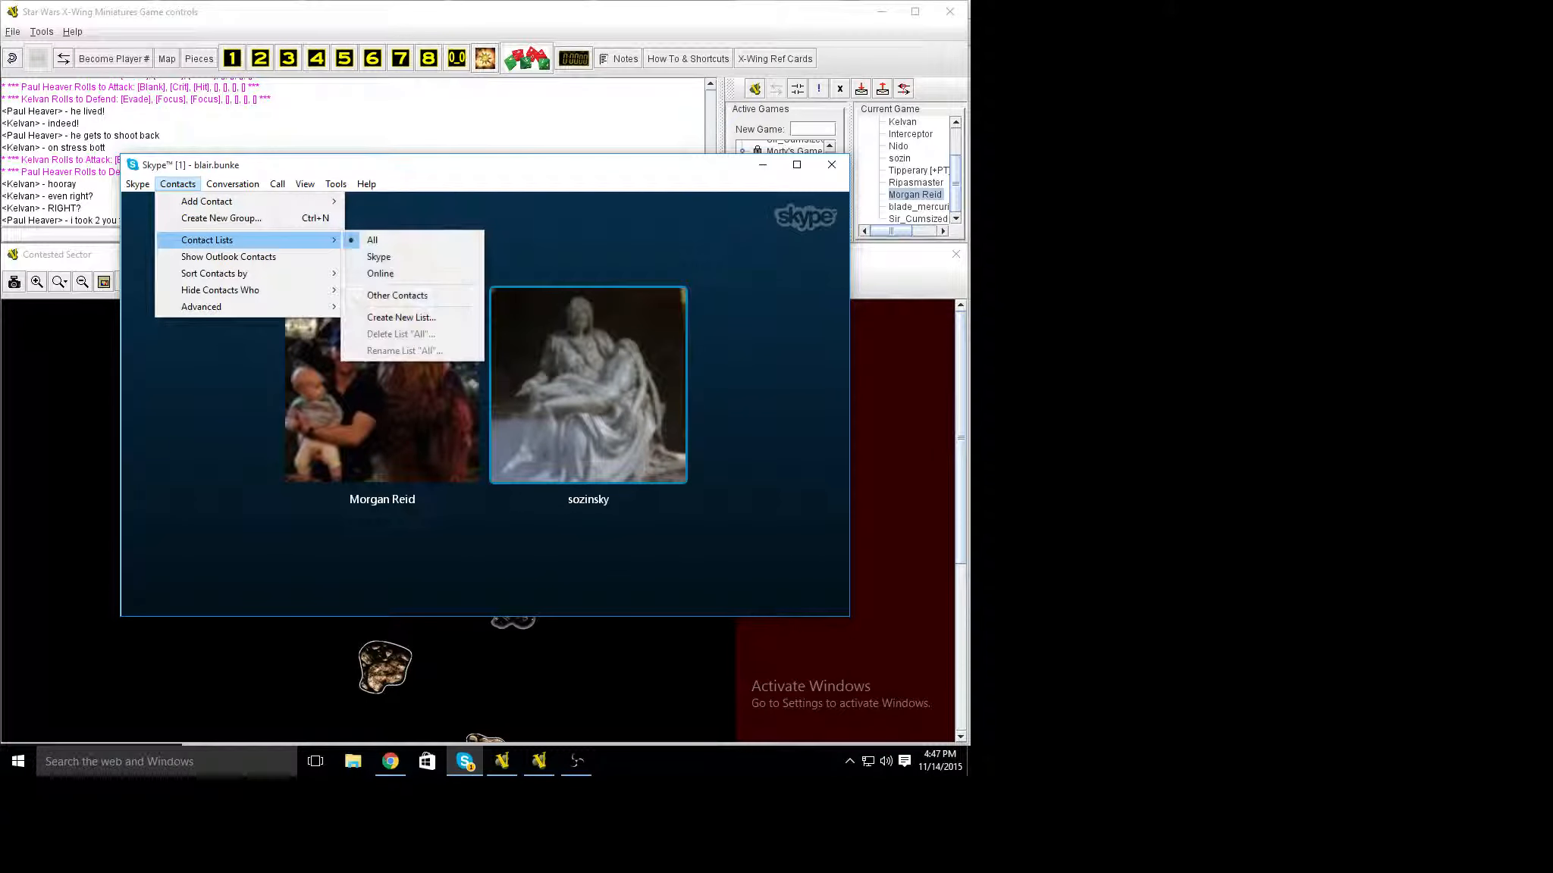
pyautogui.press('Escape')
pyautogui.press('Escape')
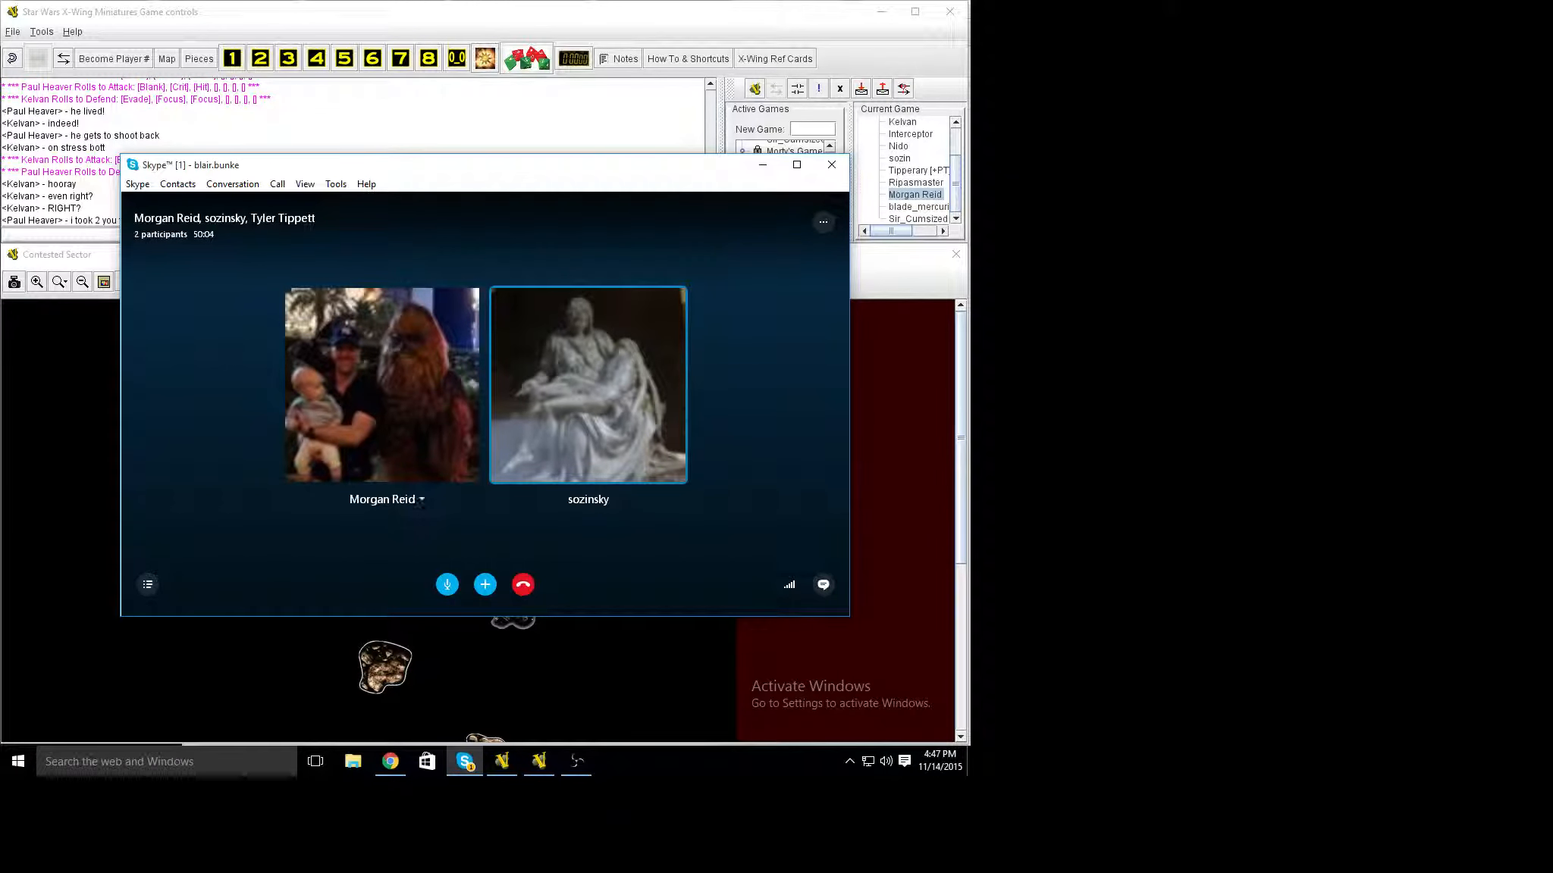
pyautogui.click(148, 583)
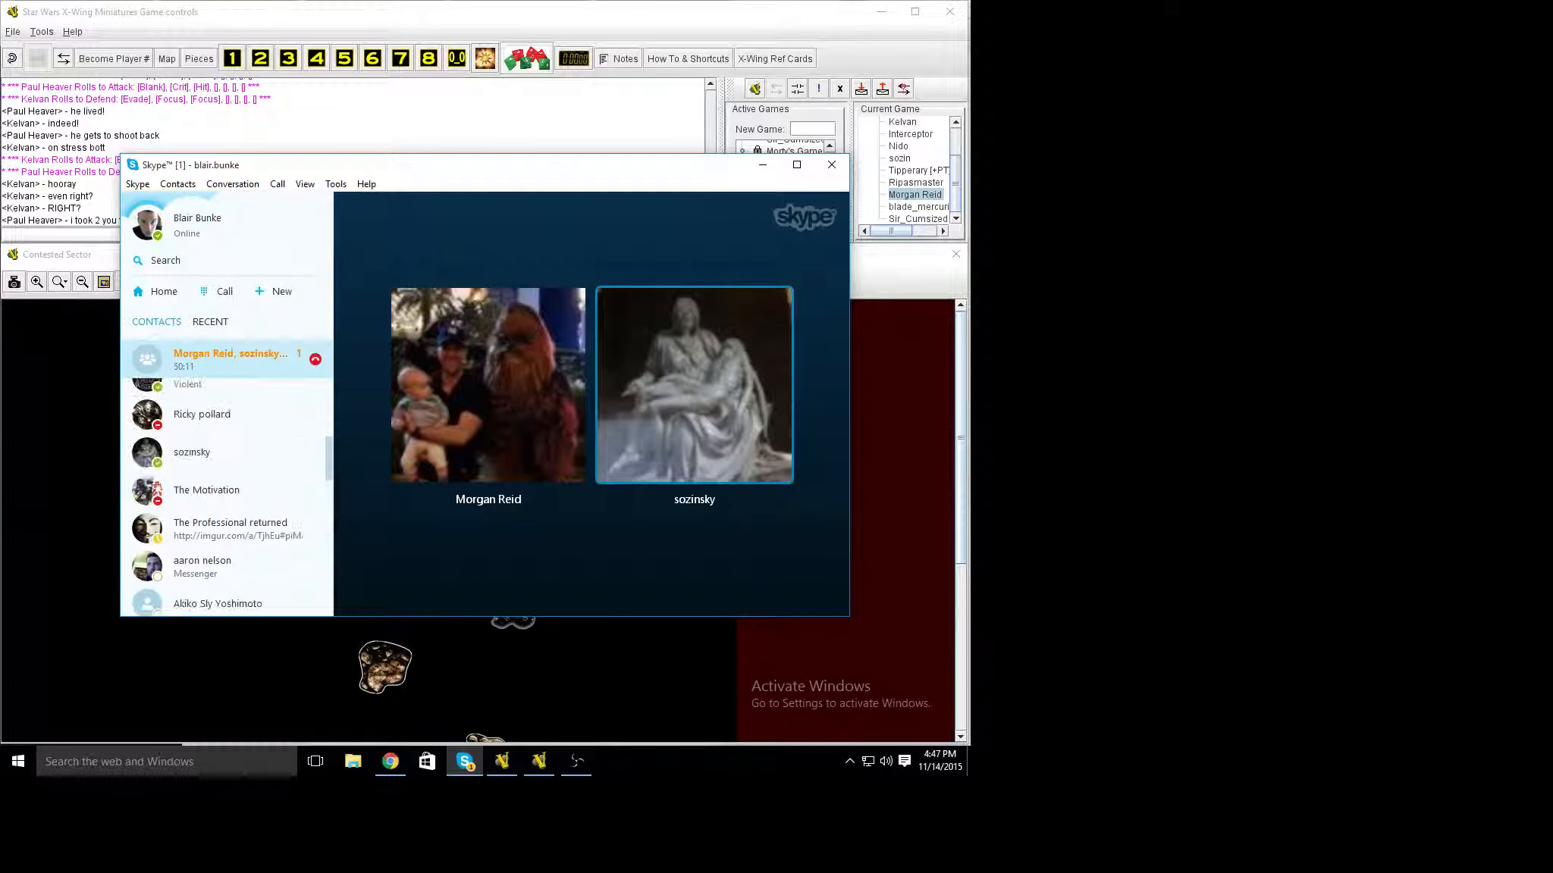
pyautogui.scroll(2, 231, 498)
pyautogui.scroll(1, 230, 498)
pyautogui.scroll(1, 230, 498)
pyautogui.scroll(1, 230, 497)
pyautogui.scroll(1, 231, 497)
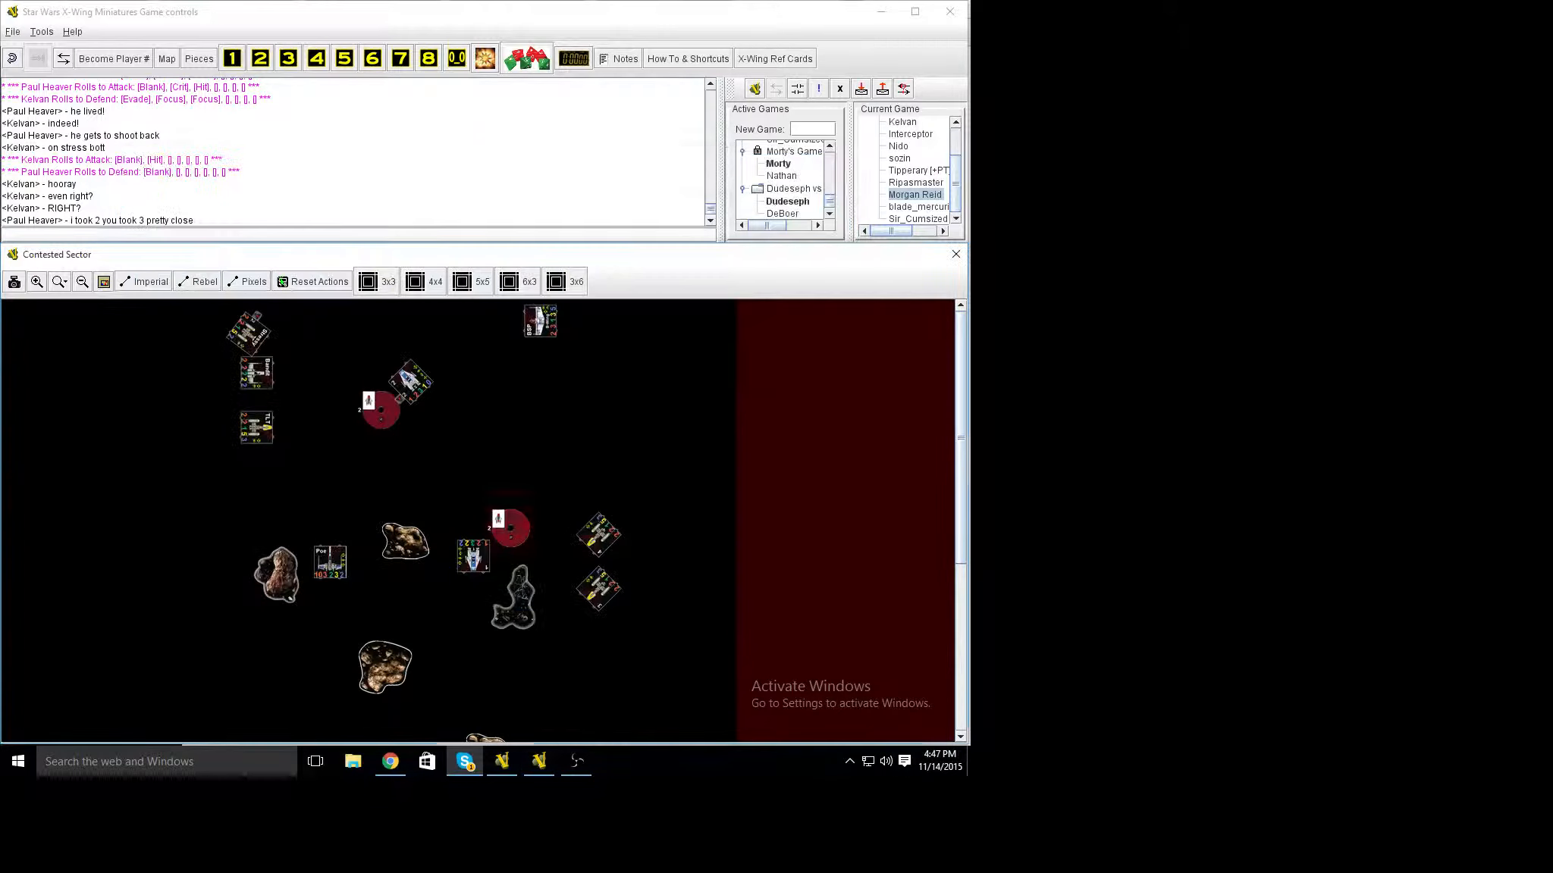
# Bring the X-Wing game forward, glance at the Twitch broadcast, and return to VASSAL.
pyautogui.hotkey('alt', 'Tab')
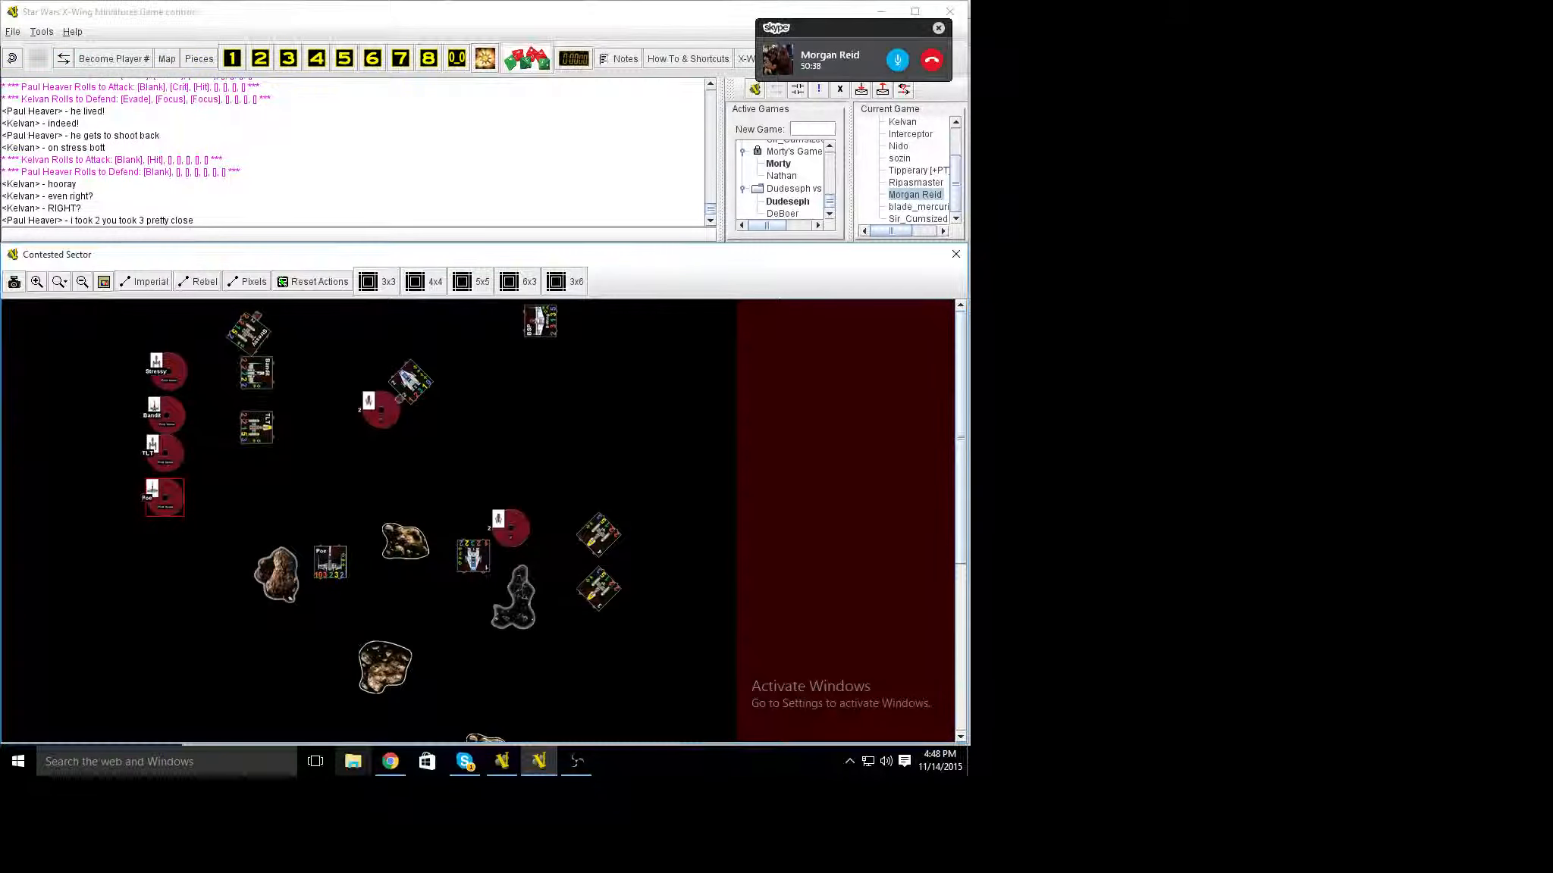
pyautogui.click(391, 761)
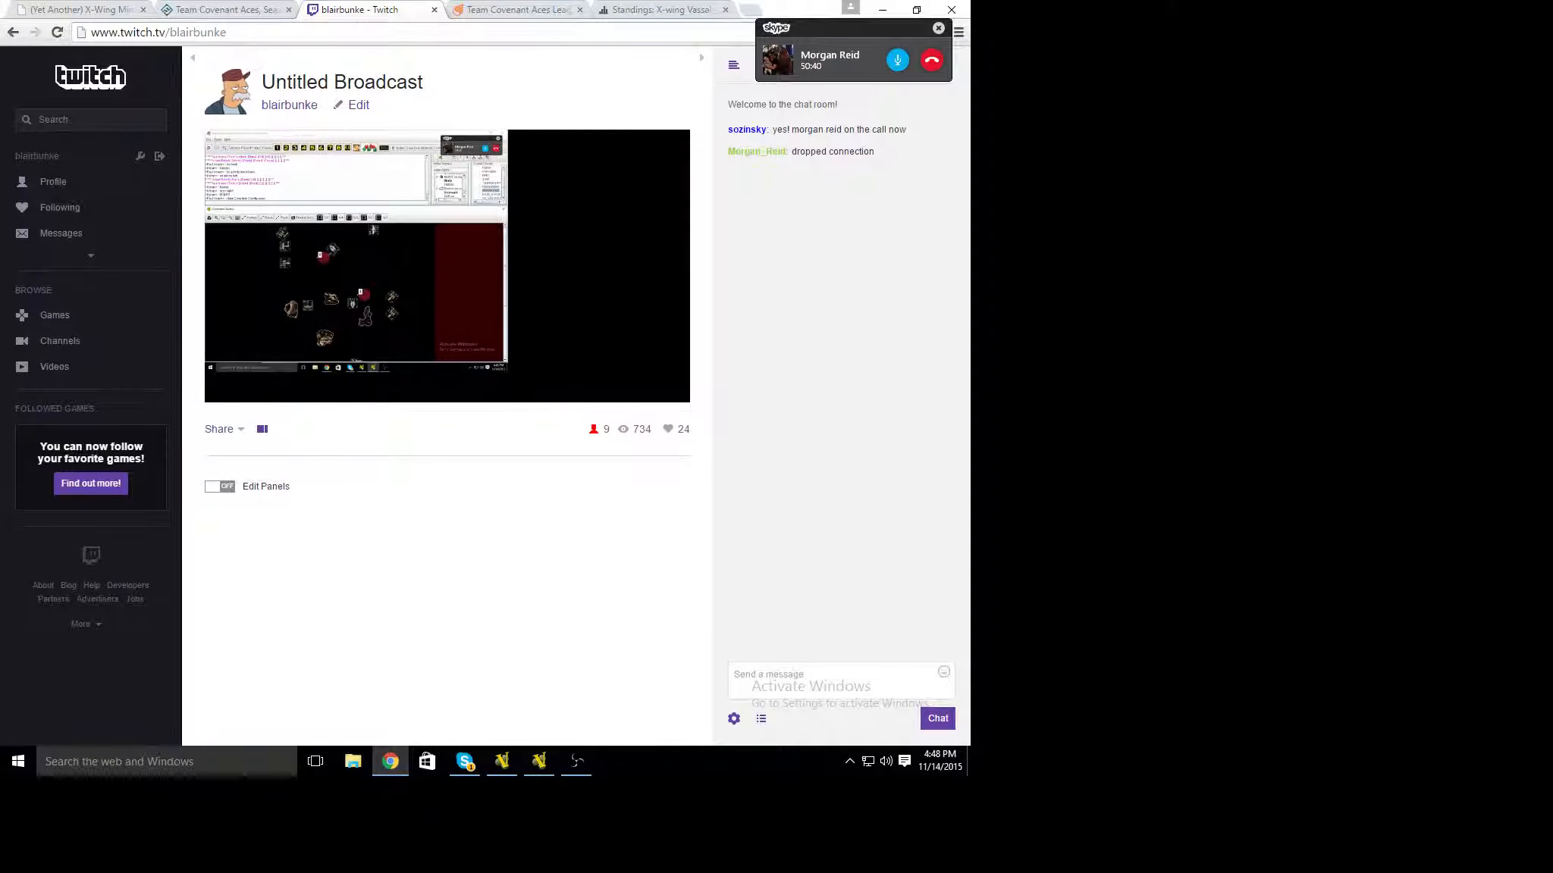
pyautogui.click(539, 760)
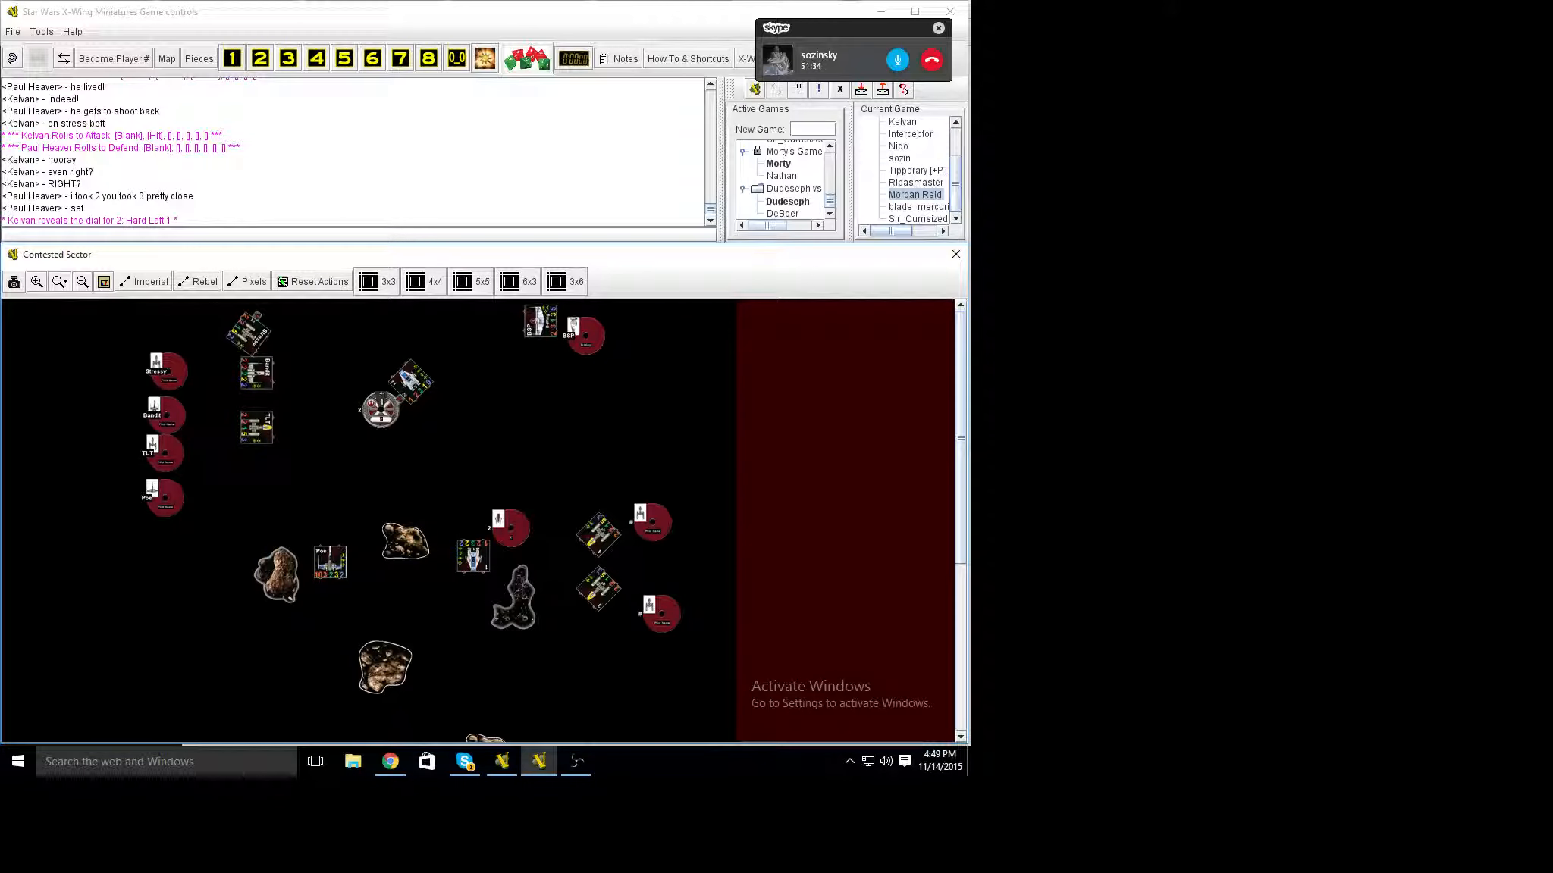
# Fly ship 2's Hard Left 1 and clear its dial, then reveal ship 1's Hard Right 1 and fly it.
pyautogui.hotkey('ctrl', 'shift', '1')
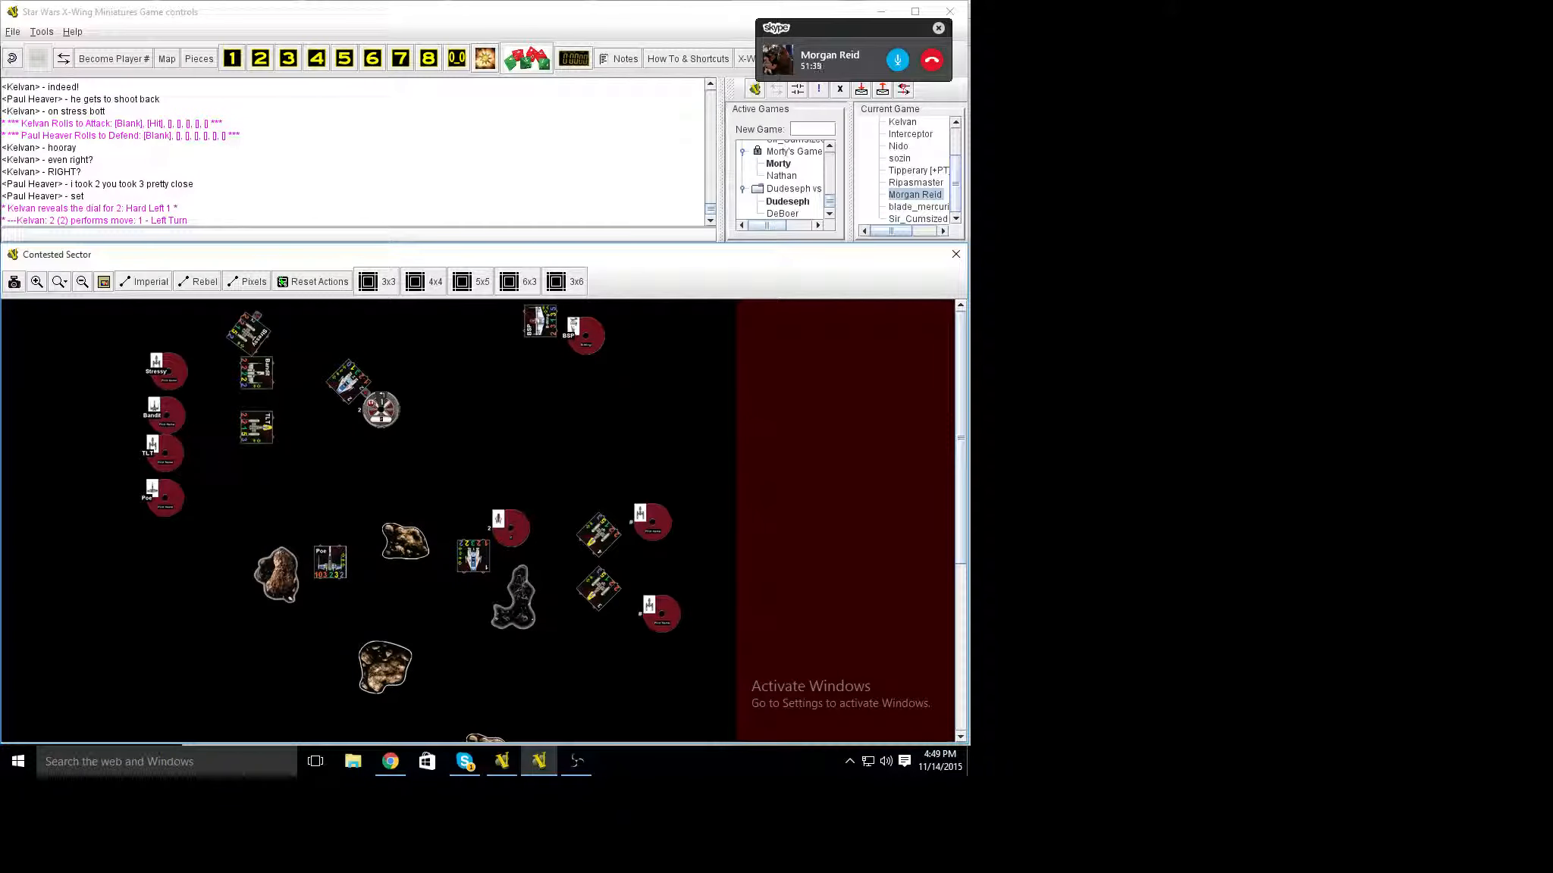
pyautogui.press('Delete')
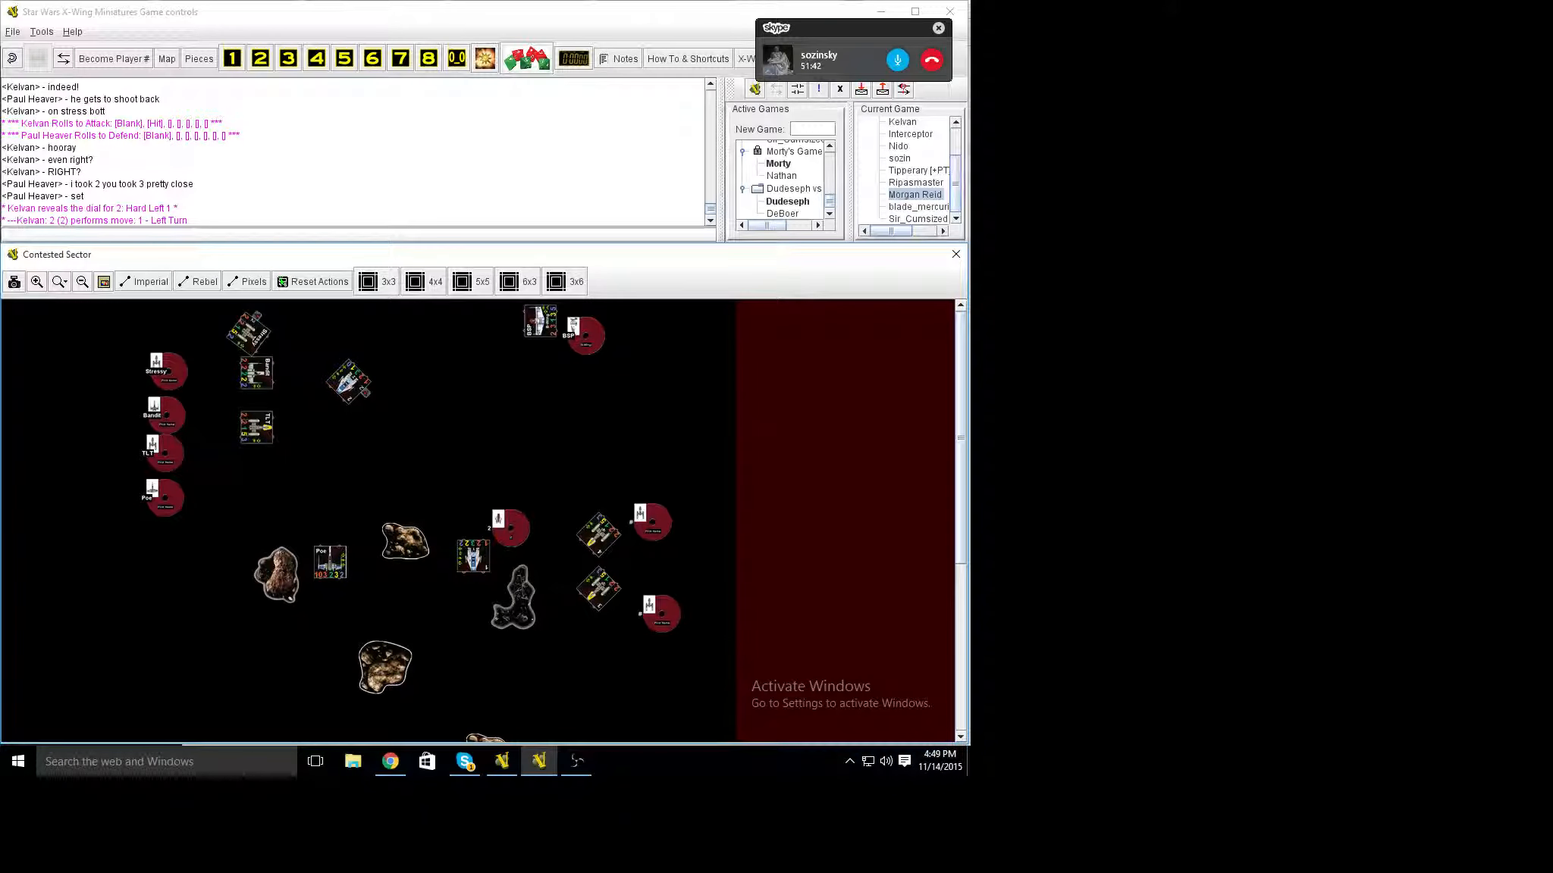
pyautogui.hotkey('ctrl', 'r')
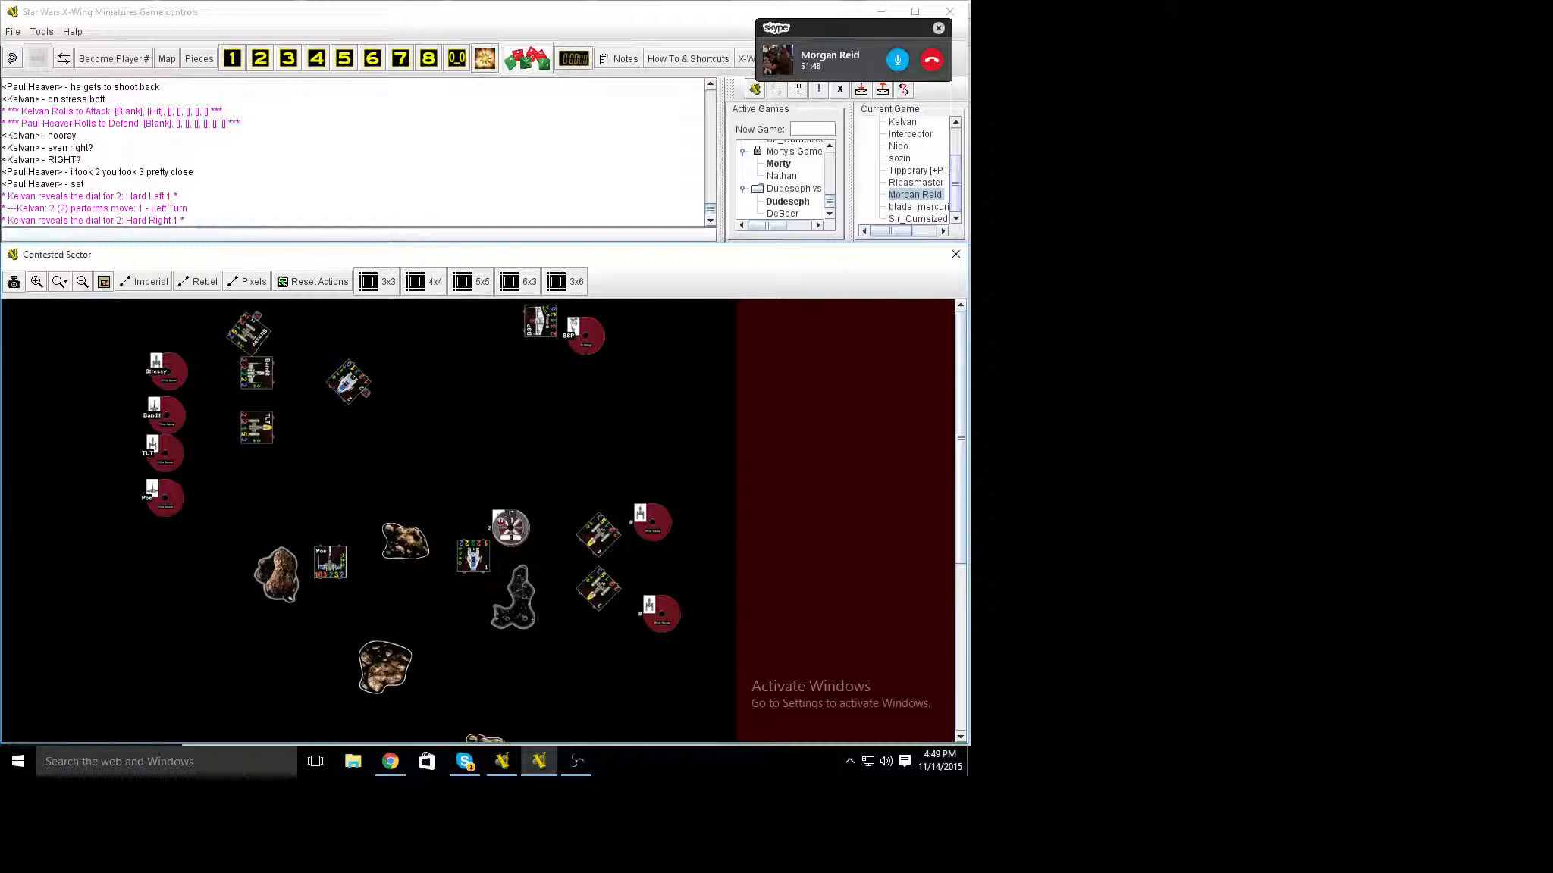
pyautogui.hotkey('alt', 'shift', '1')
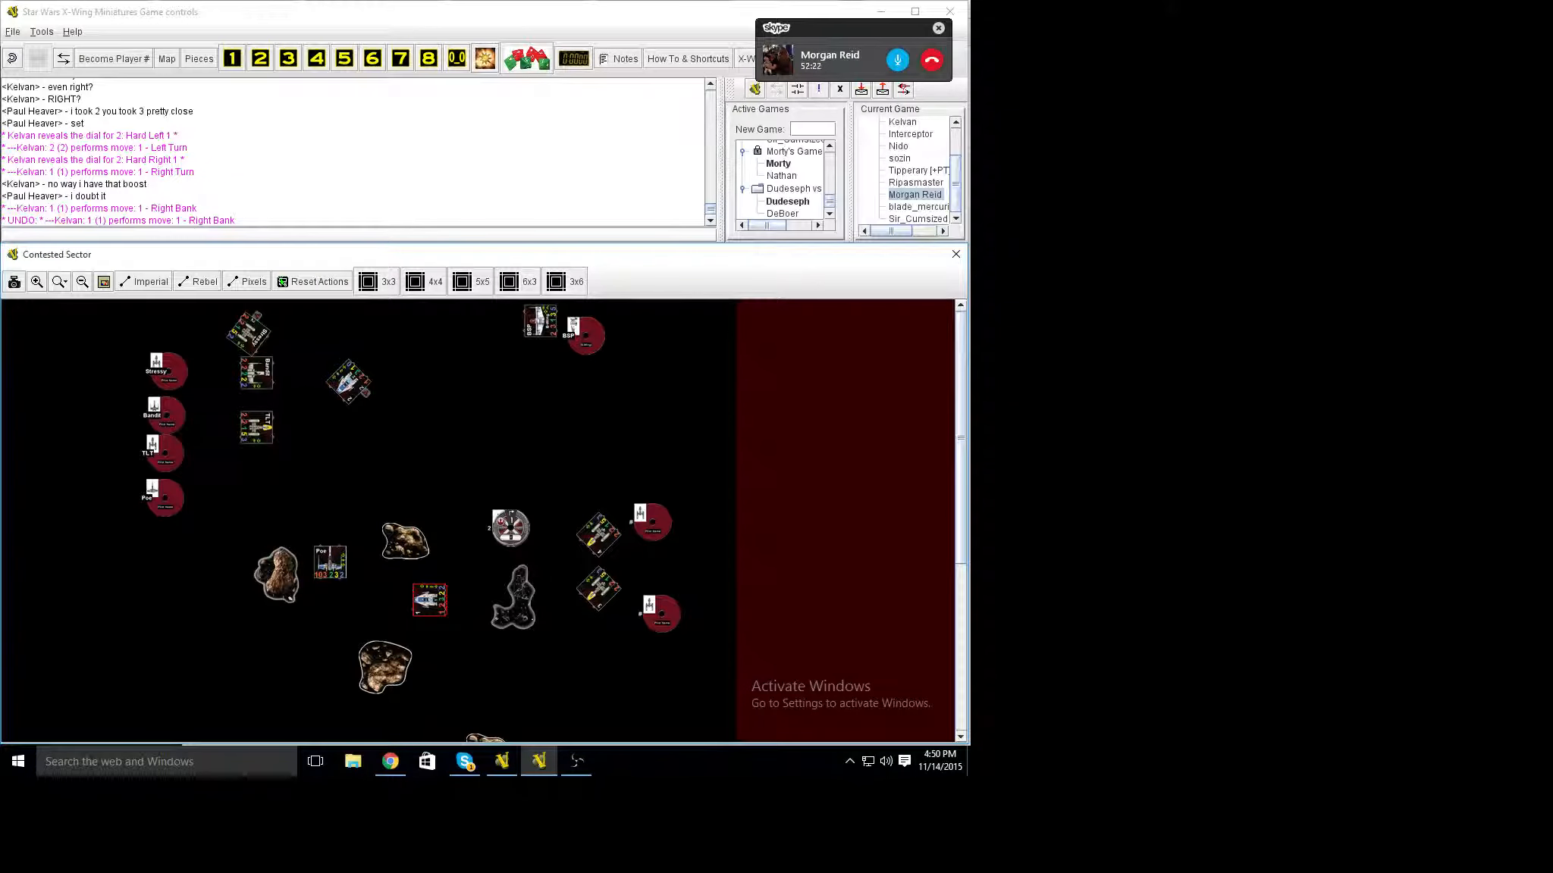
# Check the Twitch broadcast, return to VASSAL and bring the game controls over the private chat.
pyautogui.click(389, 761)
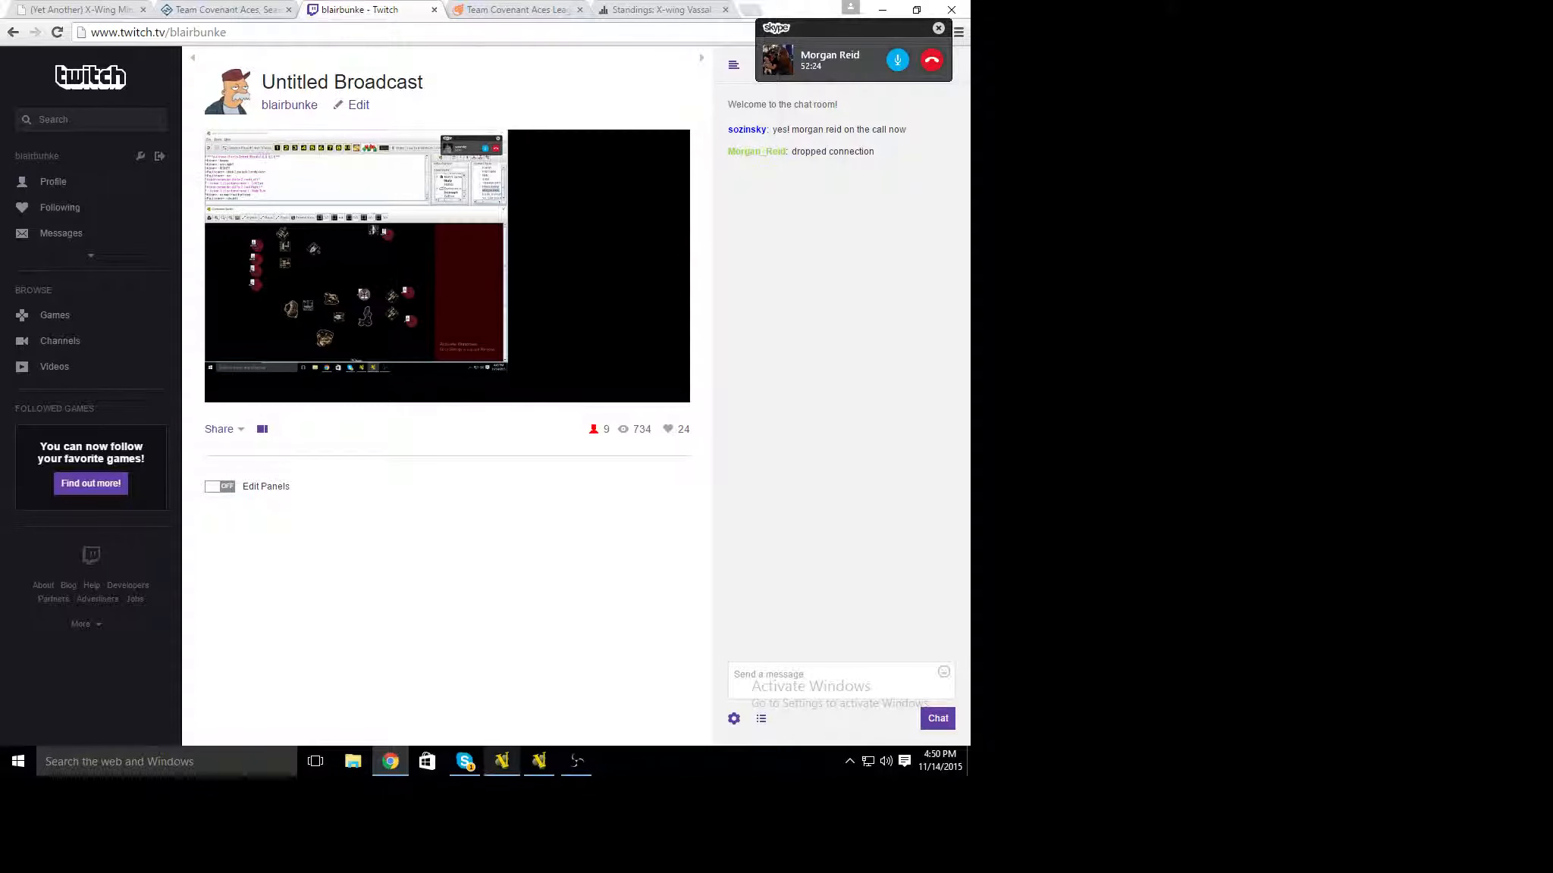
pyautogui.click(539, 760)
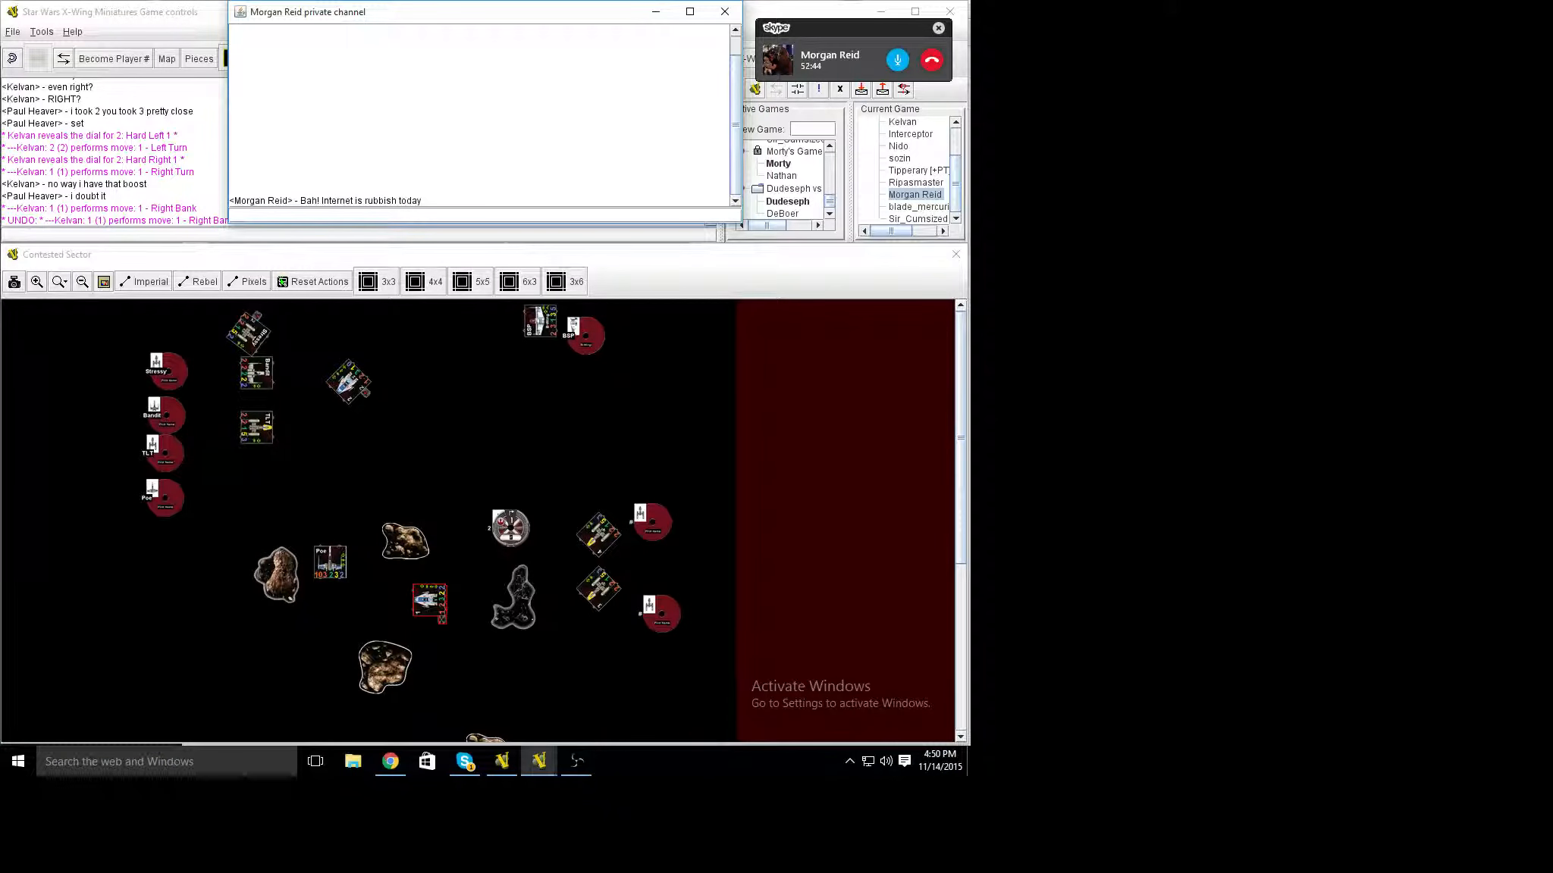
pyautogui.click(225, 218)
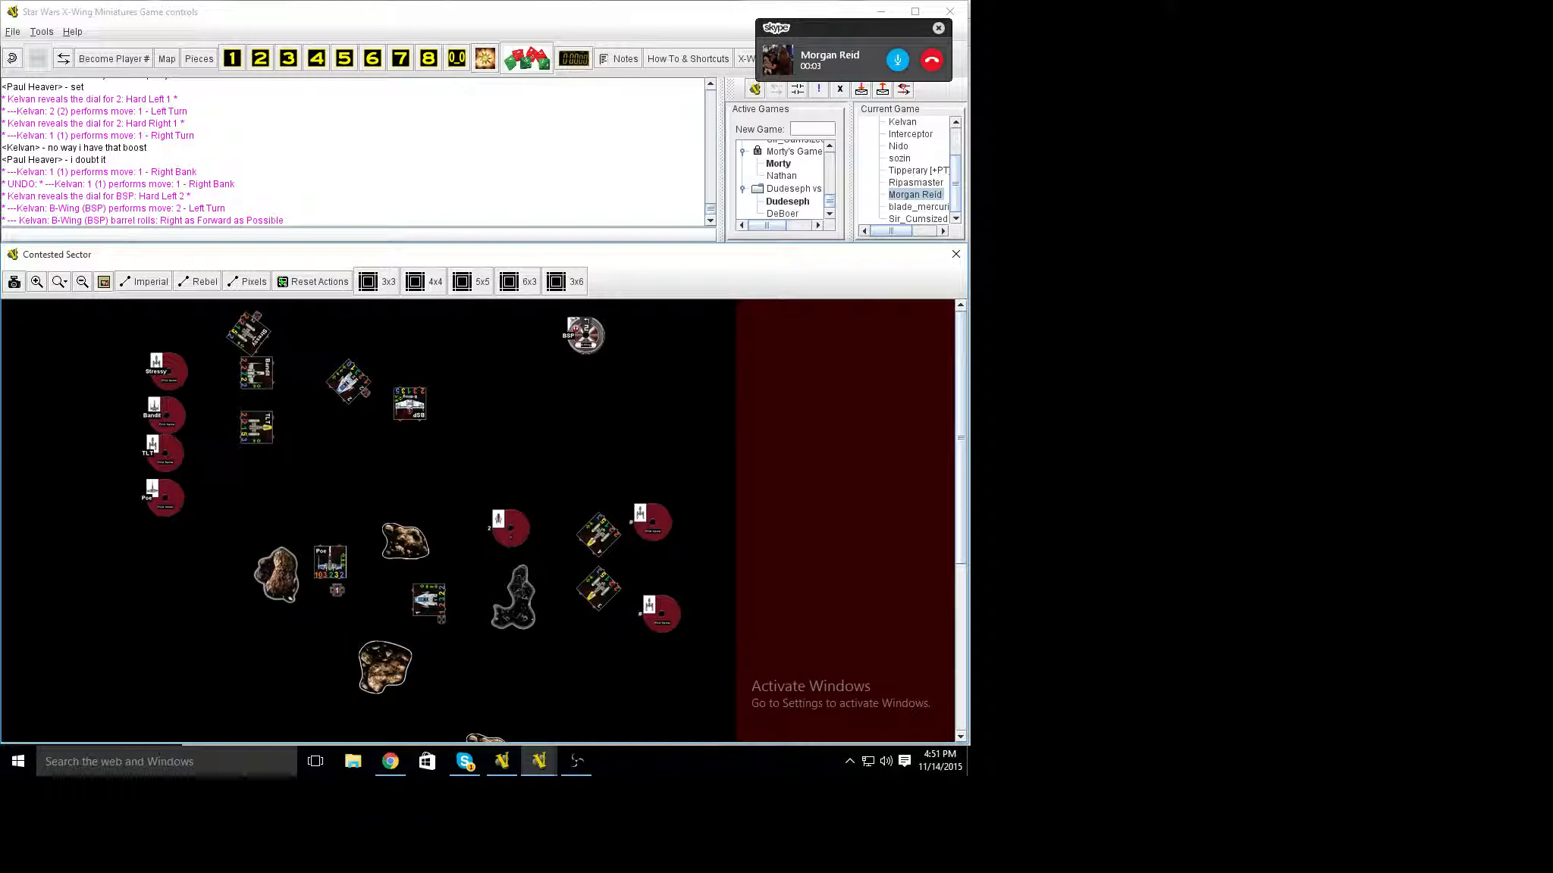
# Bring up the Skype group call briefly, then return to the game map.
pyautogui.click(465, 760)
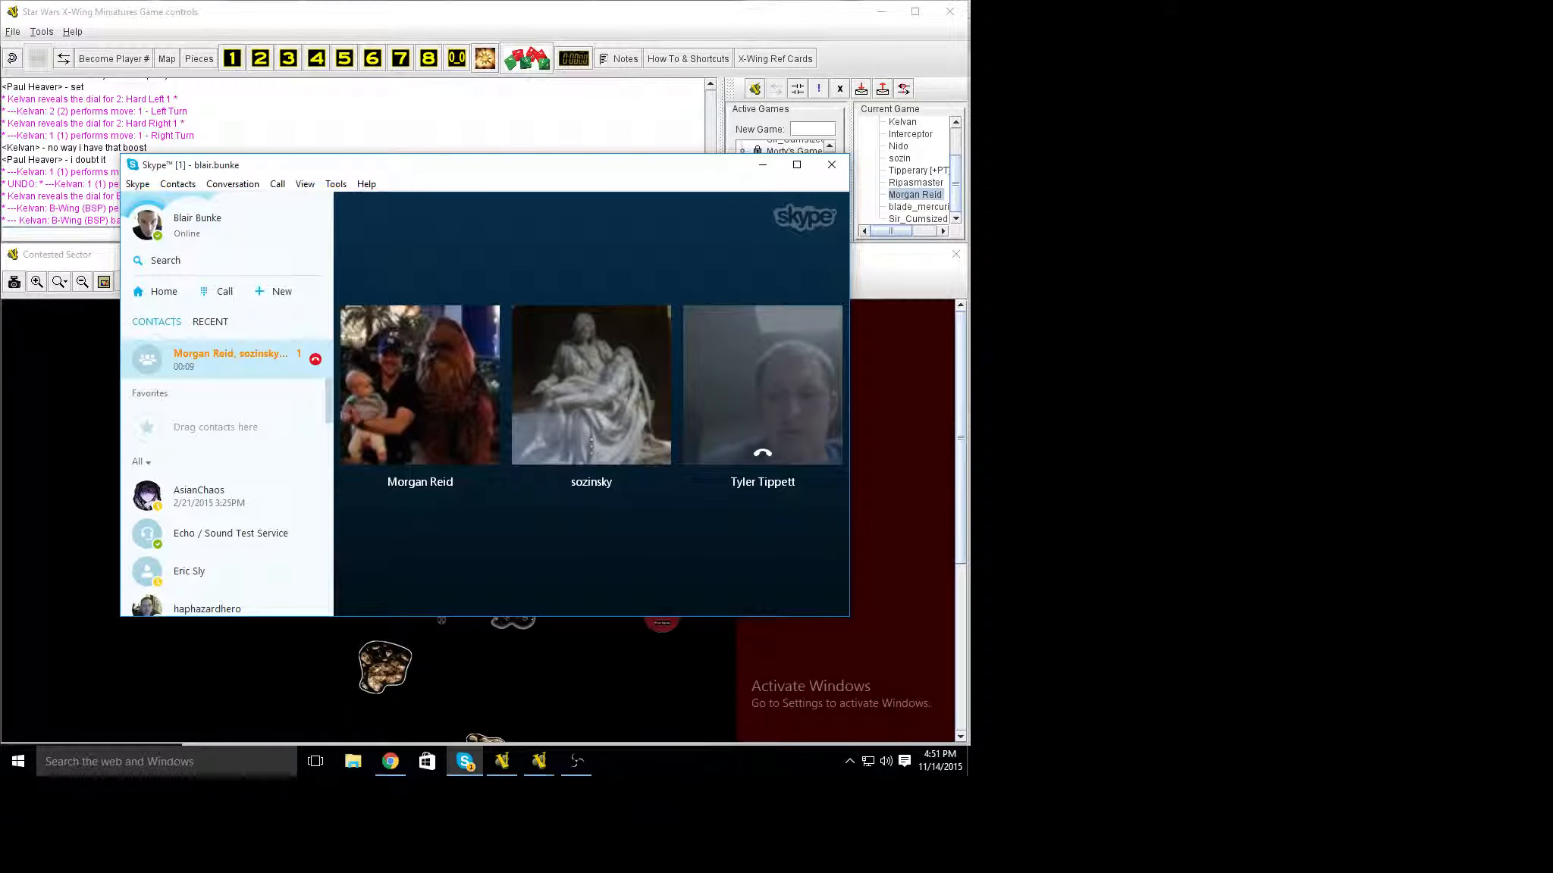
pyautogui.click(465, 761)
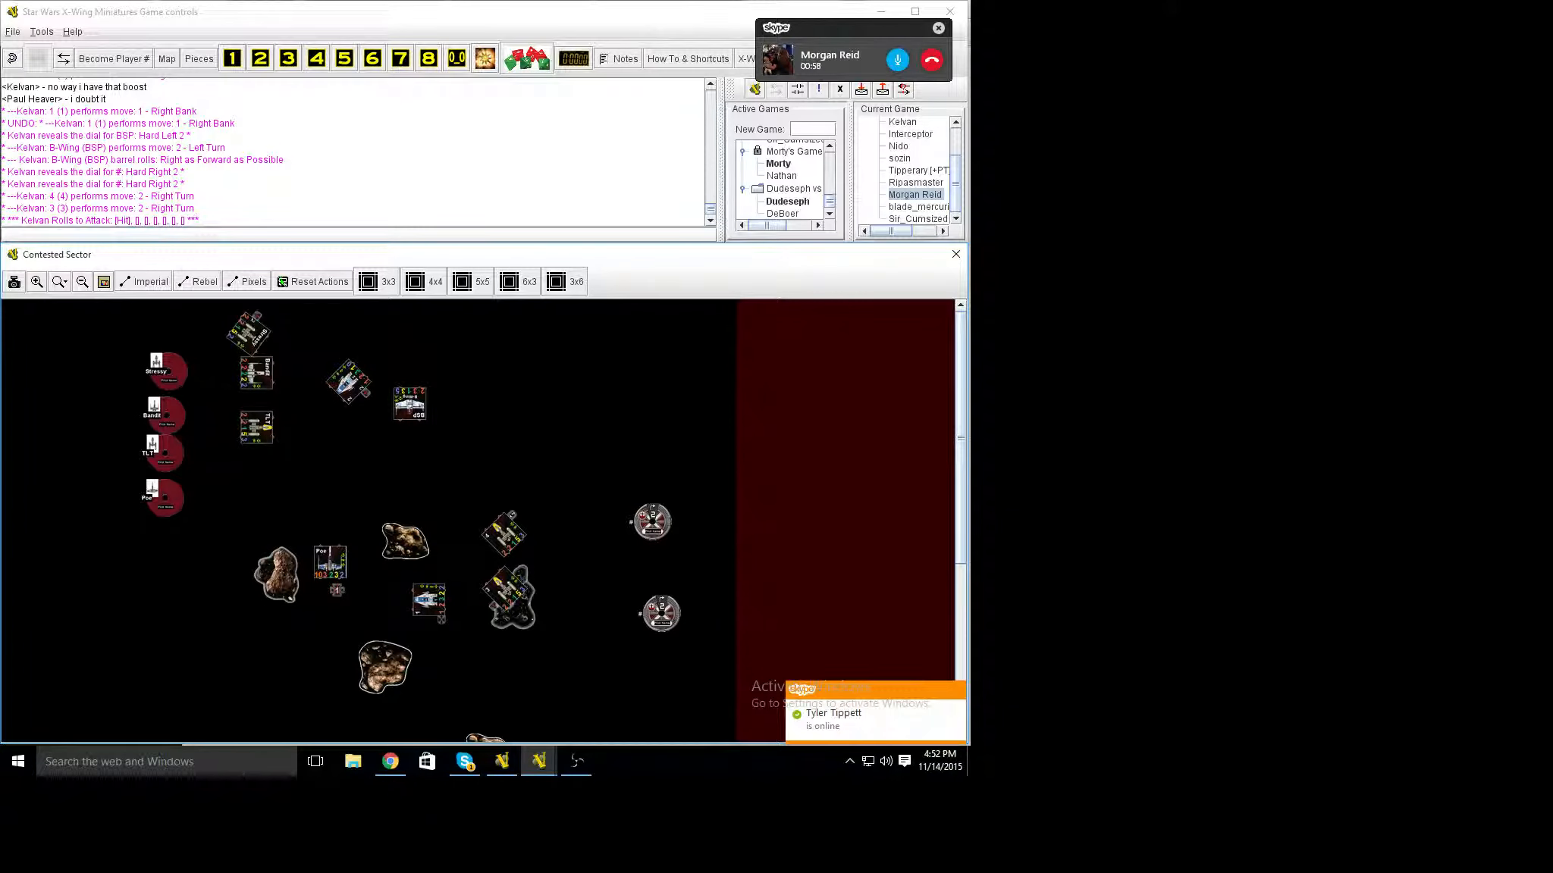
# Reveal and fly TLT and Bandit Forward 1, measure range from Bandit to Stressy, nudge Bandit left.
pyautogui.hotkey('ctrl', 'r')
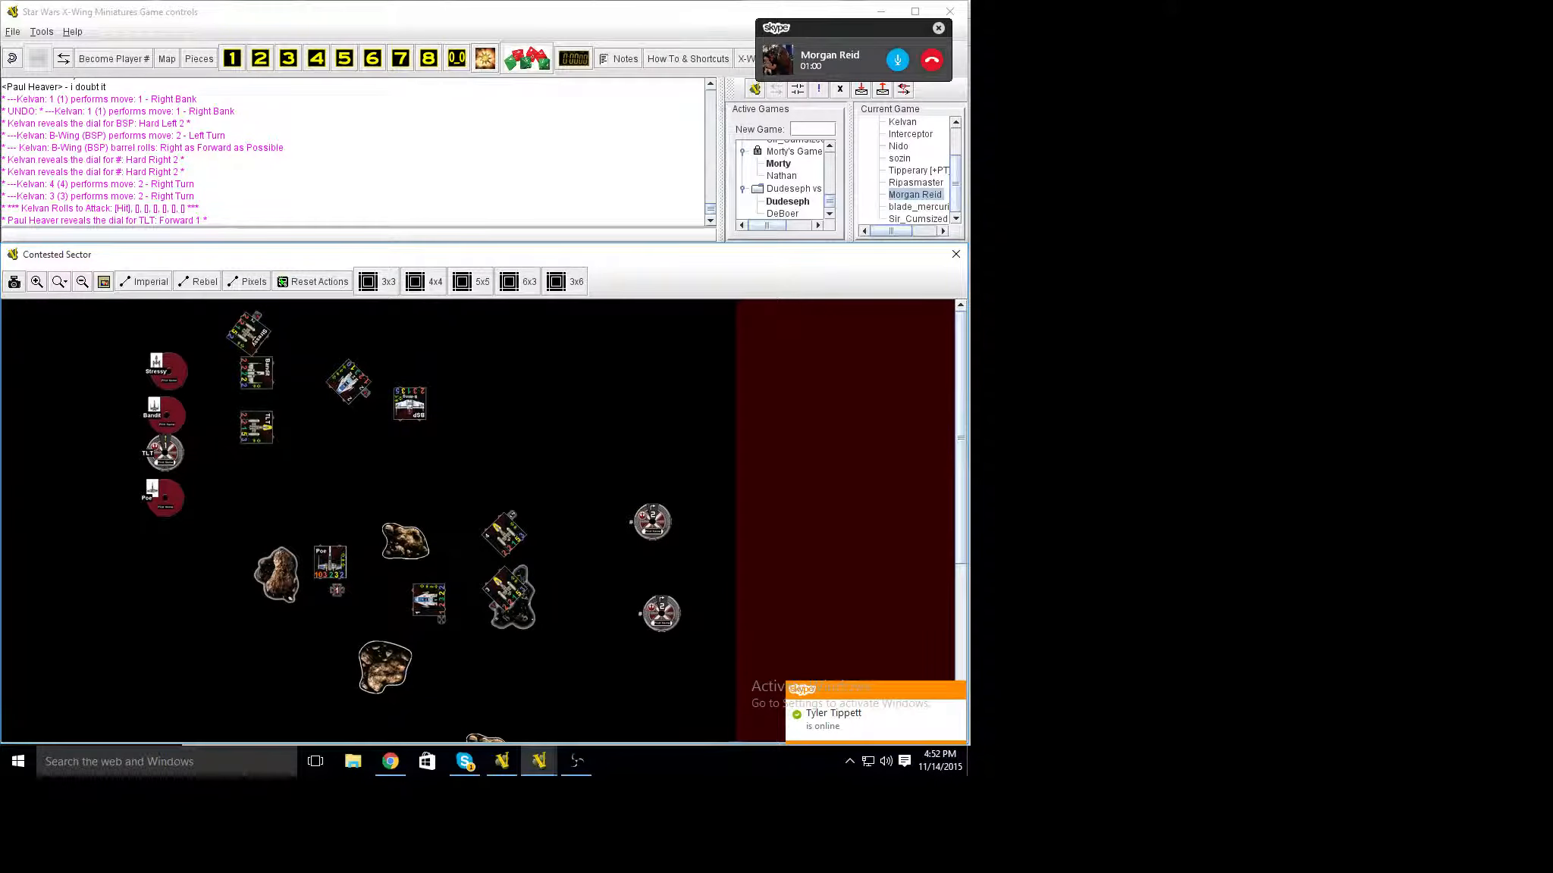
pyautogui.press('1')
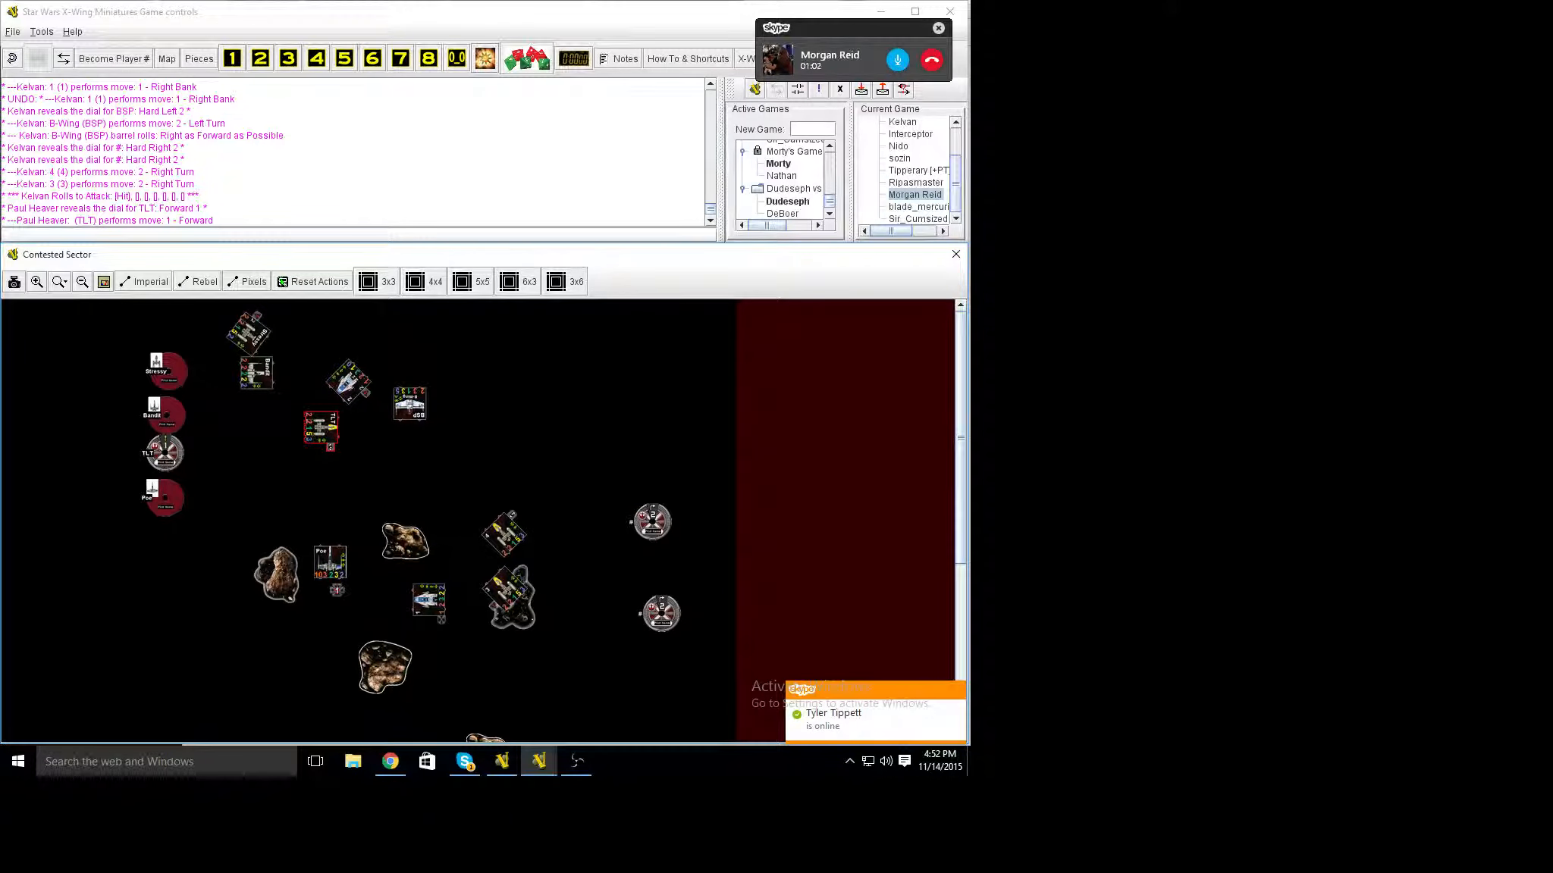
pyautogui.hotkey('ctrl', 'r')
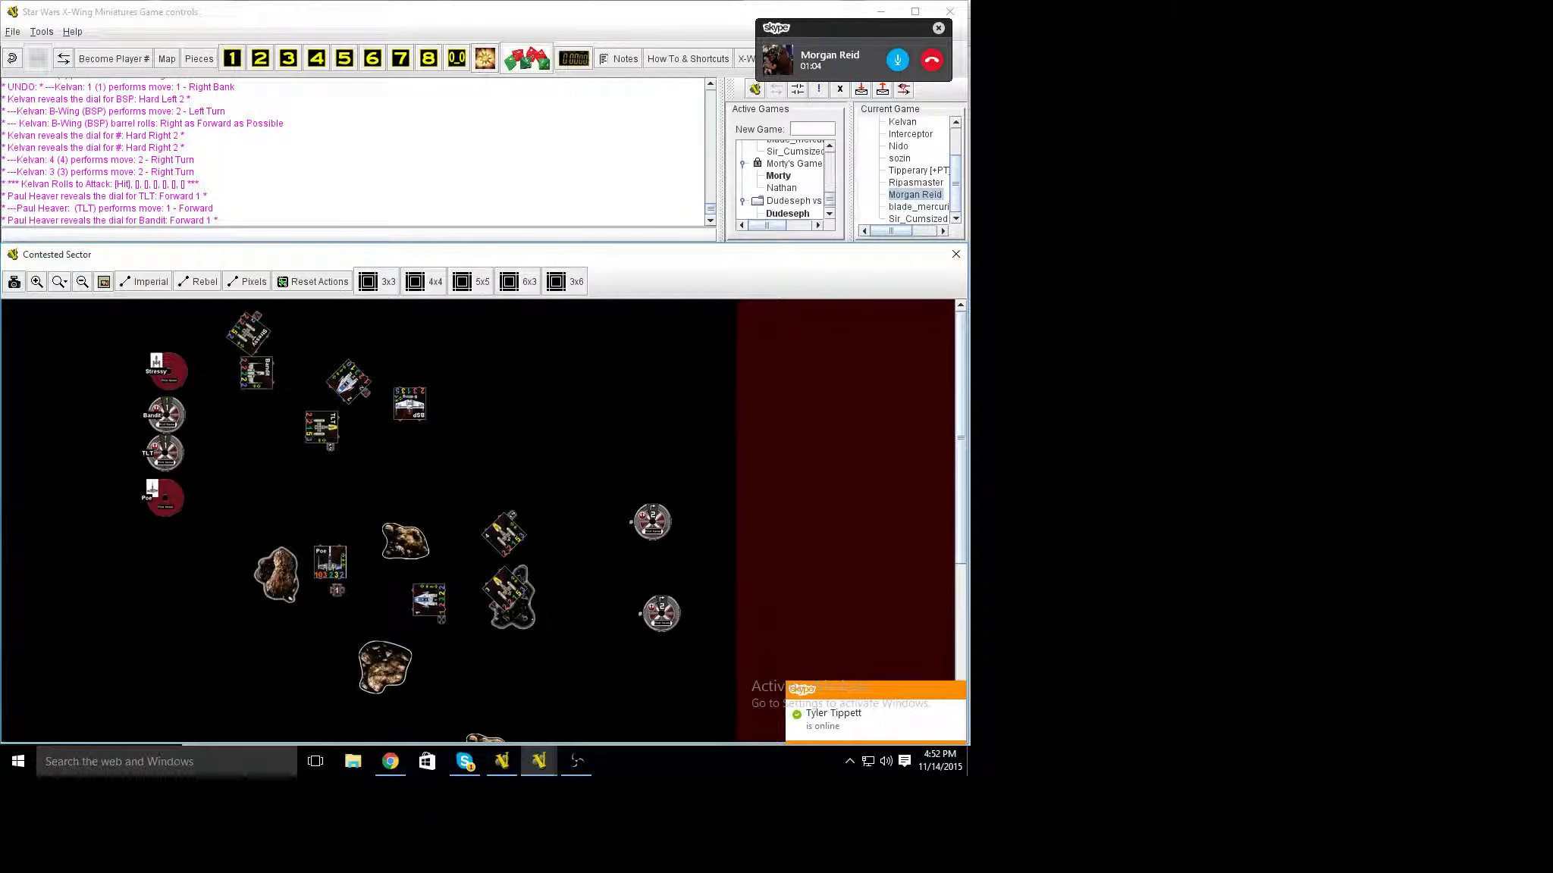
pyautogui.press('1')
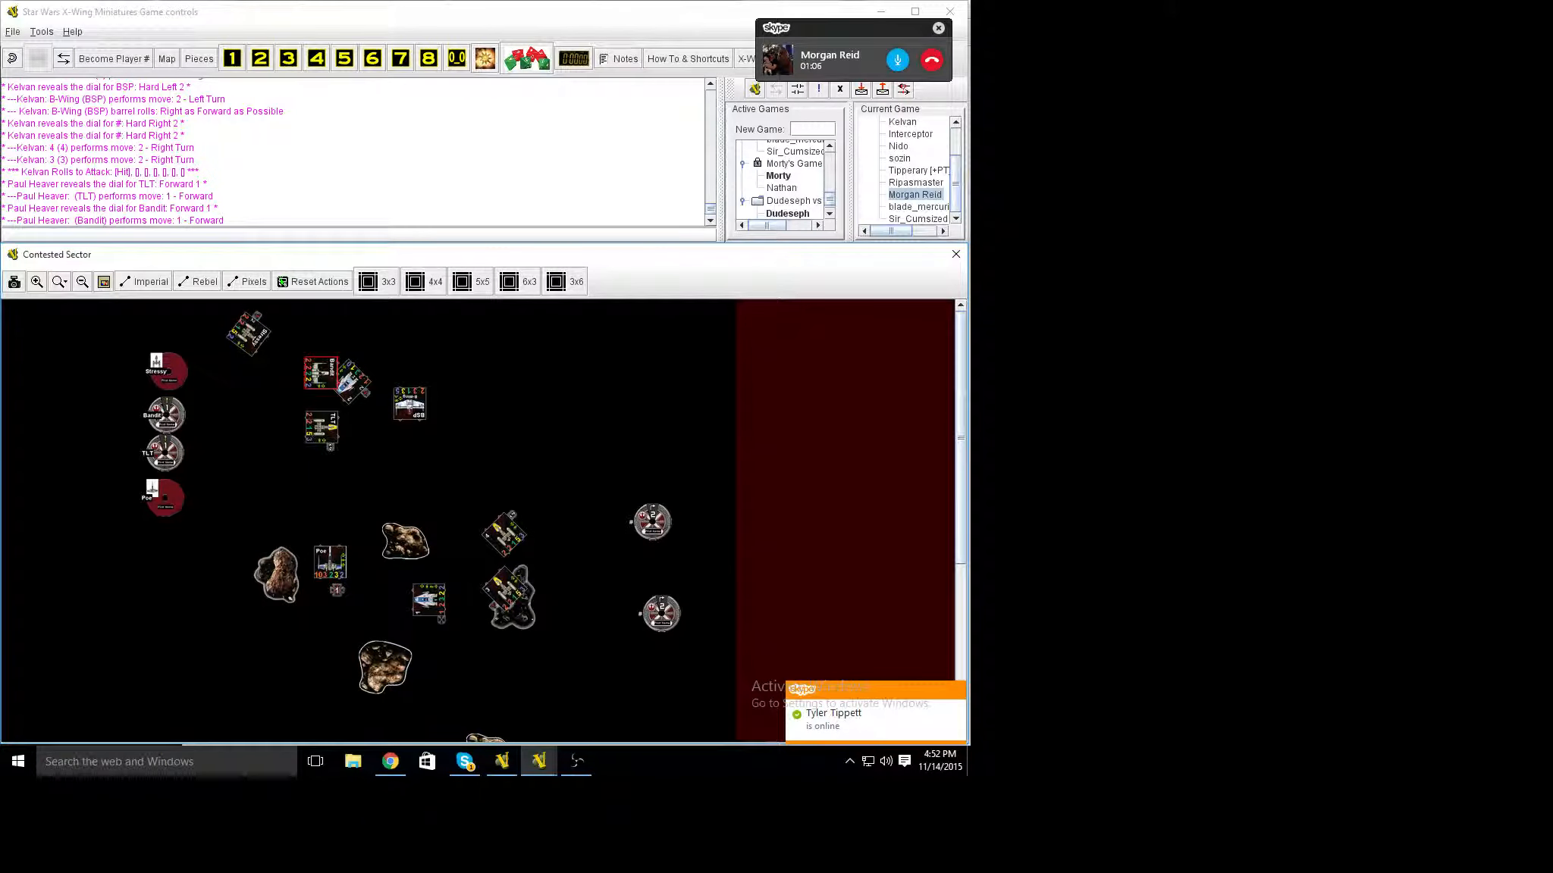
pyautogui.moveTo(306, 373); pyautogui.dragTo(148, 372)
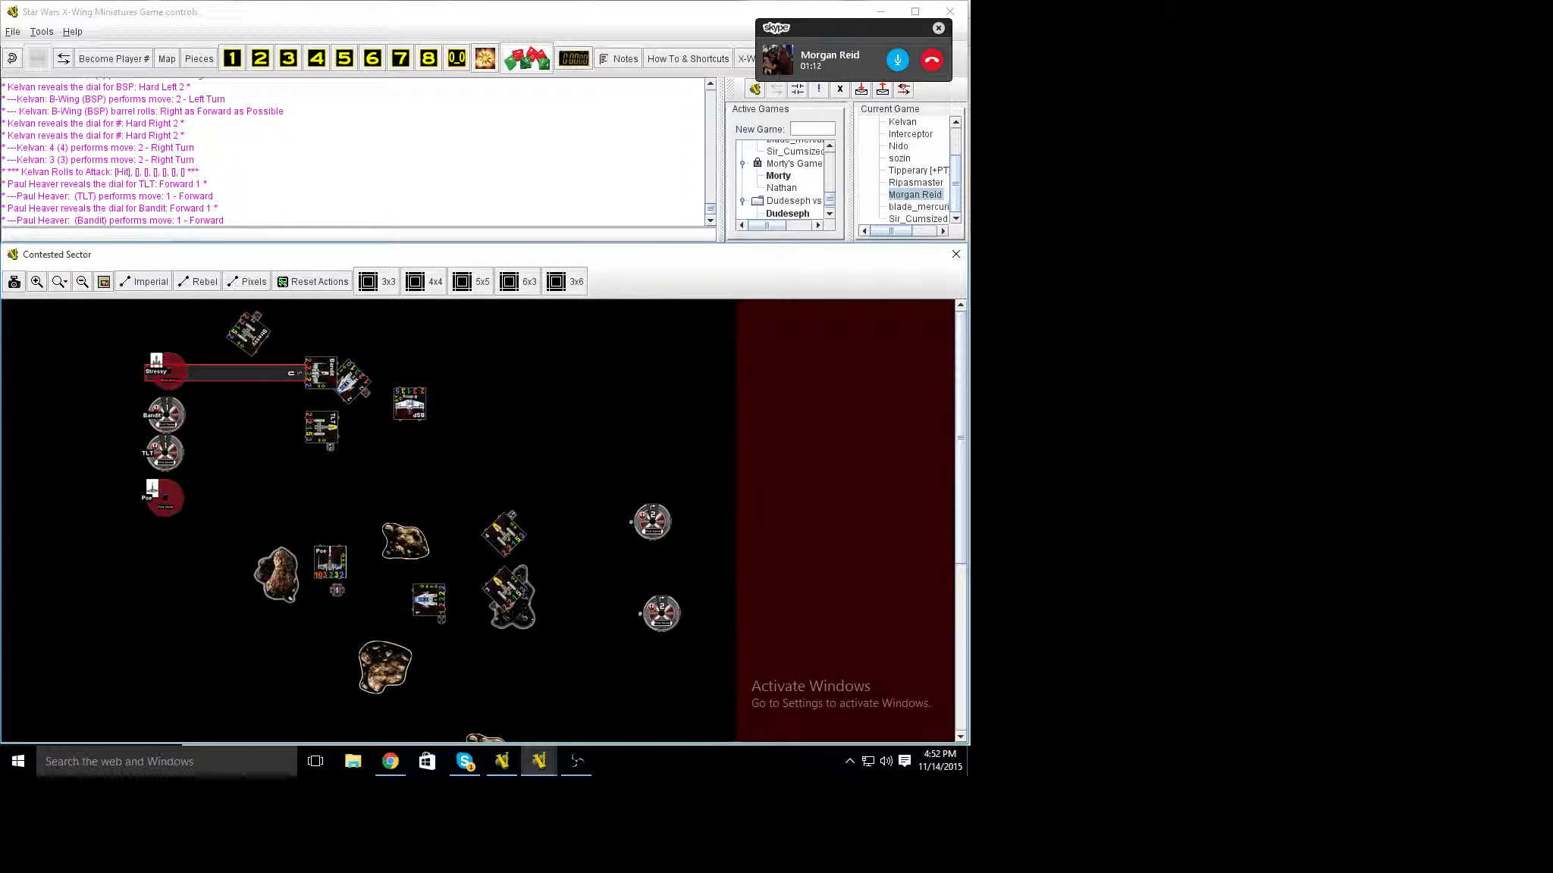
pyautogui.moveTo(321, 372); pyautogui.dragTo(310, 373)
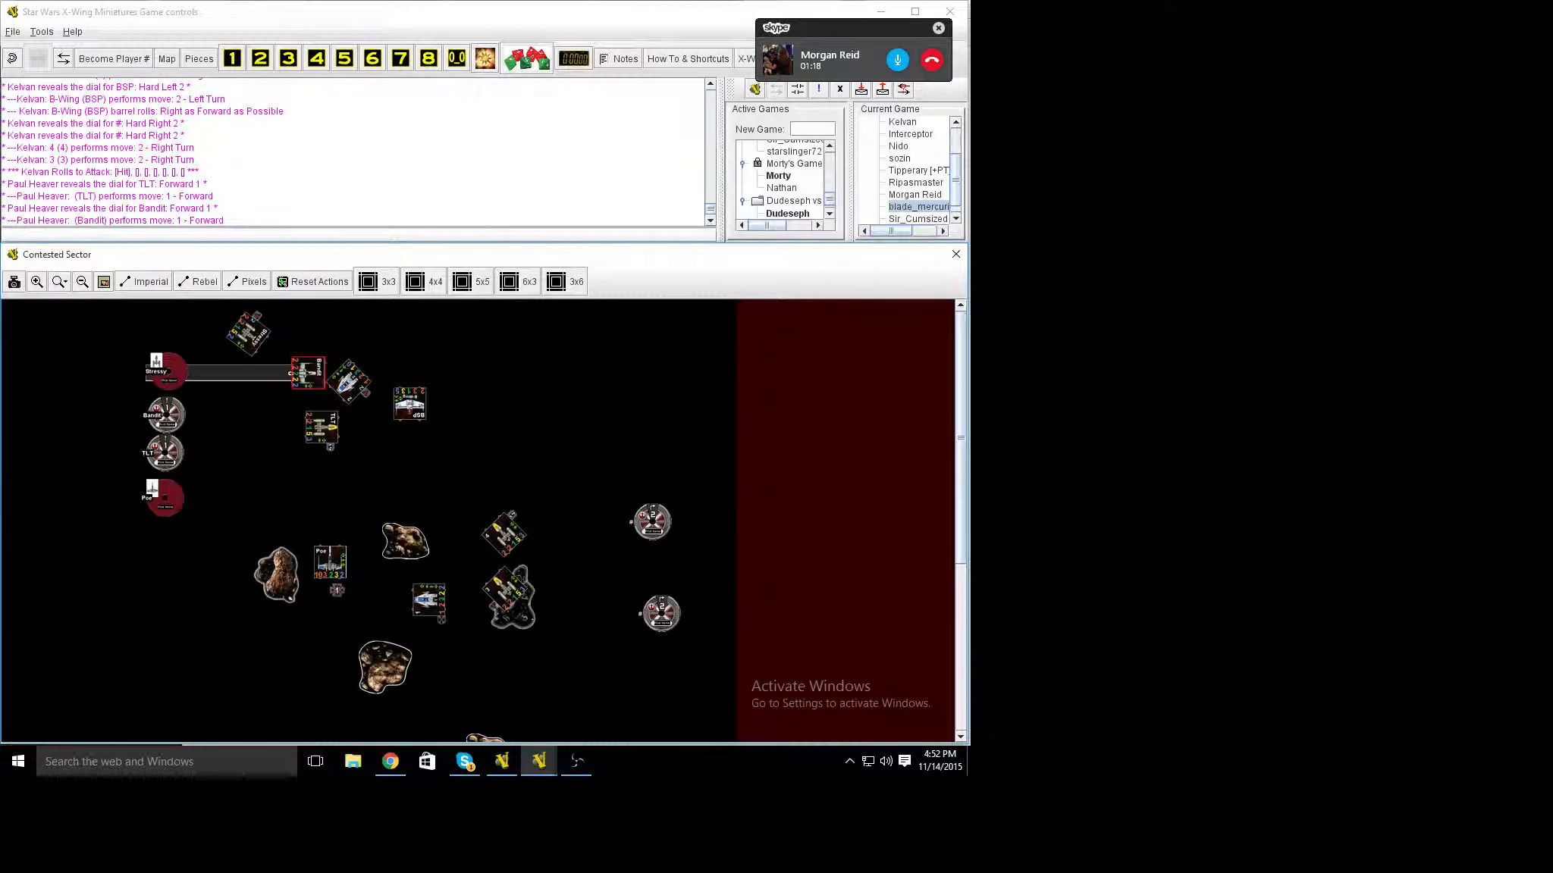
# In the Skype call, try calling the missing contact directly and via the add-people panel, then back out.
pyautogui.click(466, 761)
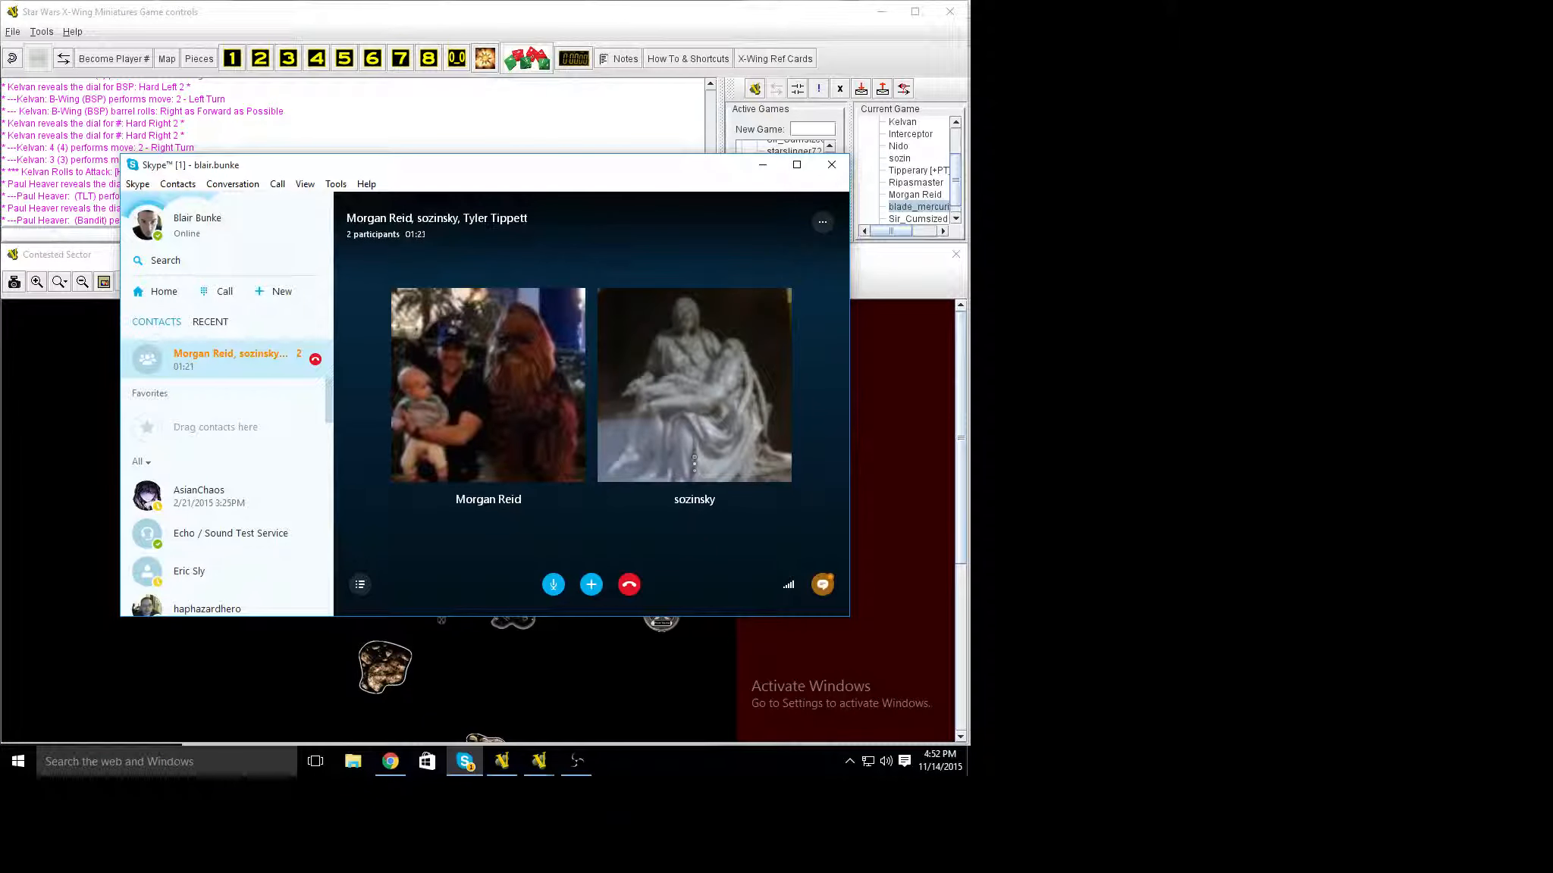
pyautogui.scroll(-5, 228, 509)
pyautogui.scroll(-1, 227, 509)
pyautogui.rightClick(206, 541)
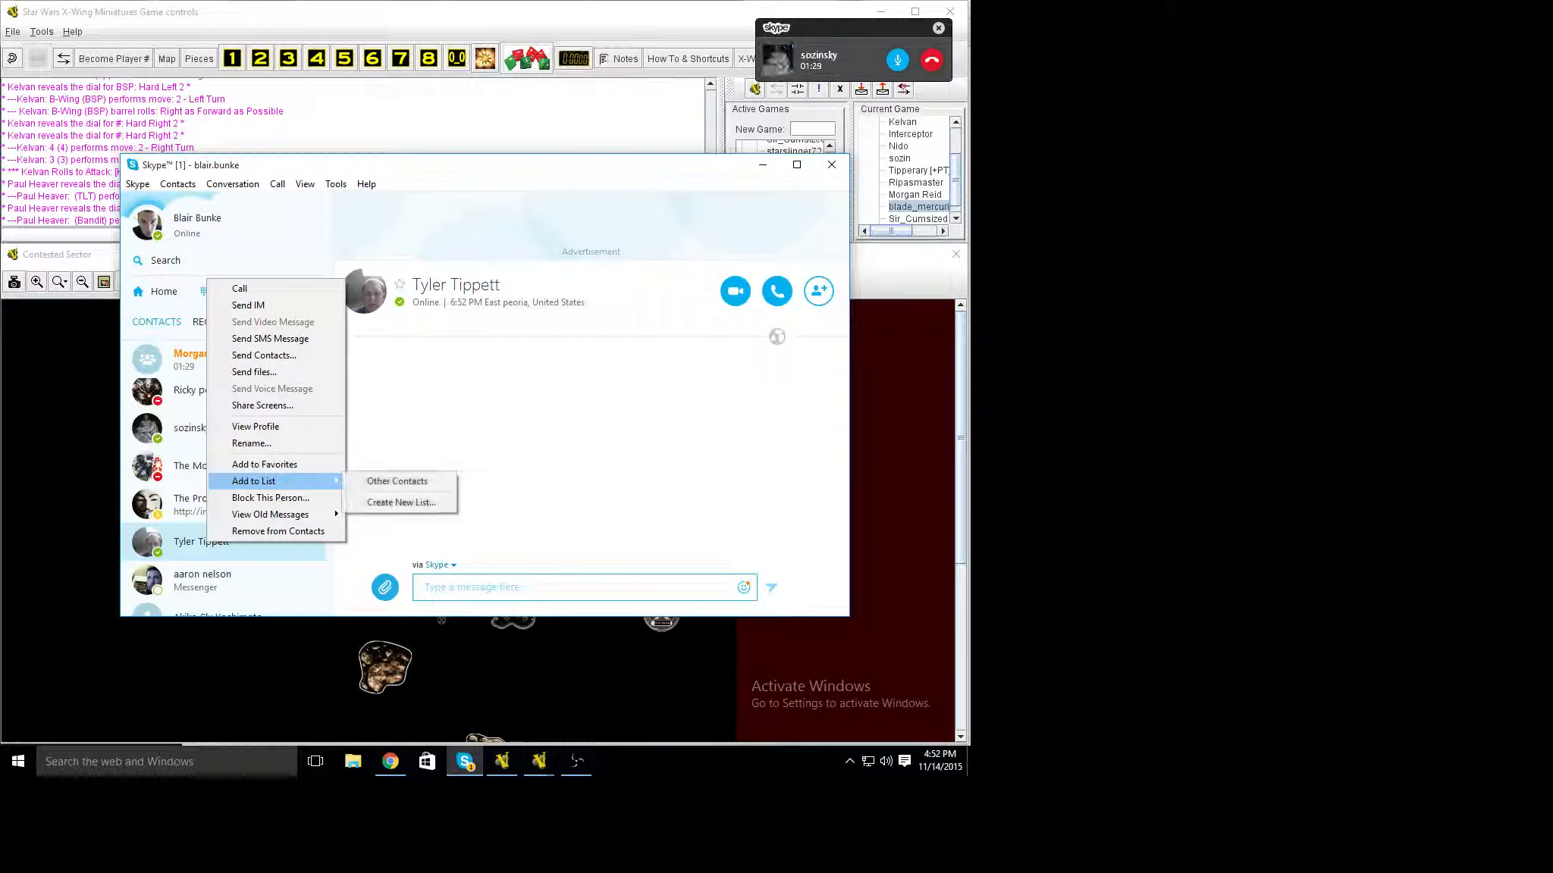
pyautogui.click(240, 289)
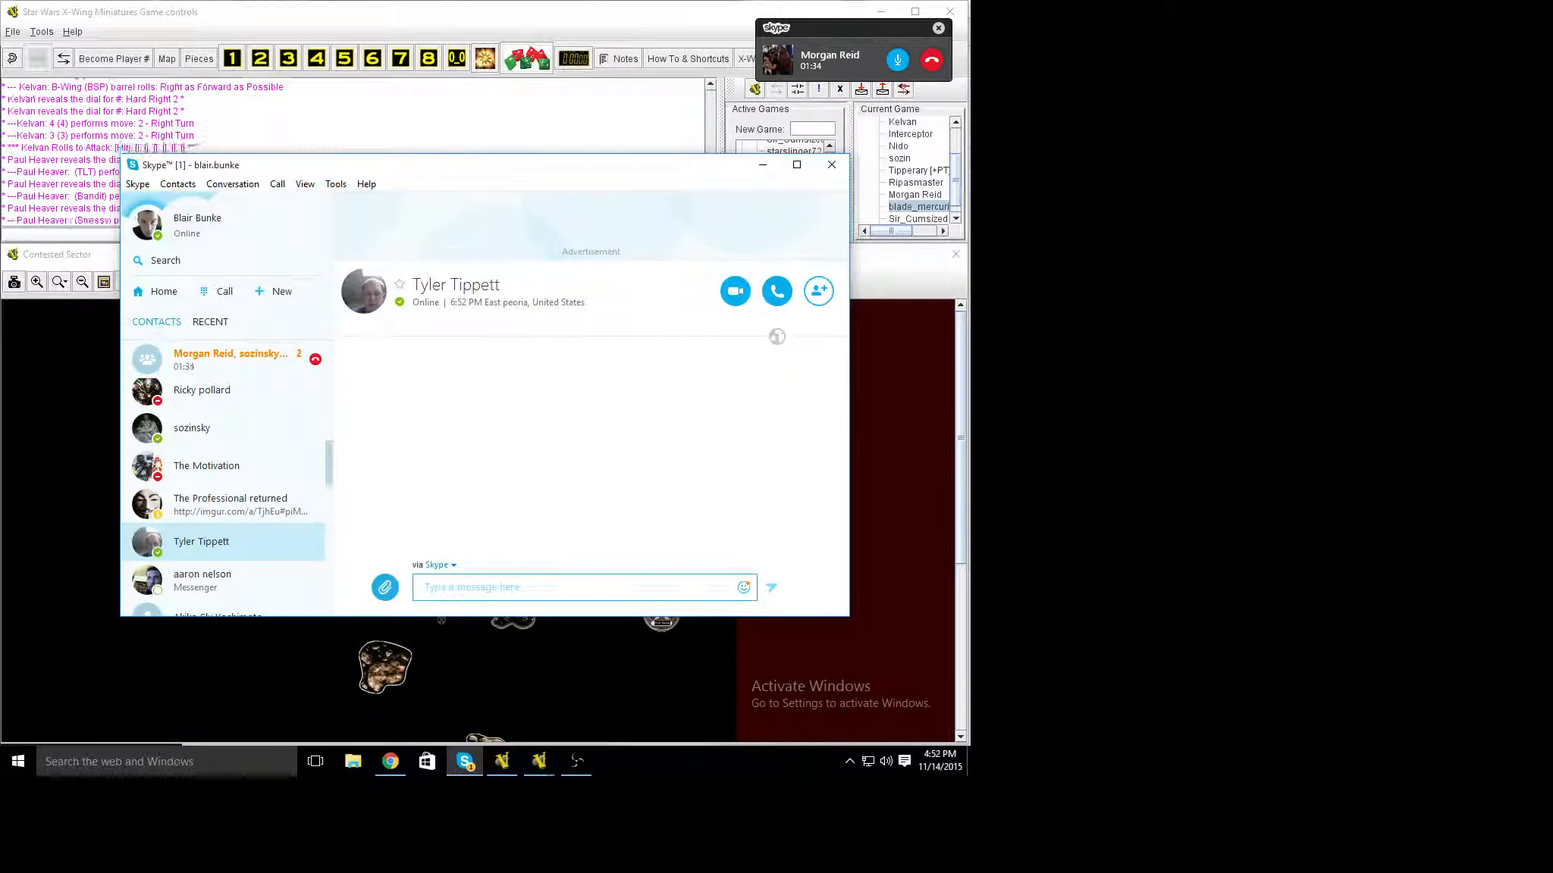
pyautogui.rightClick(365, 292)
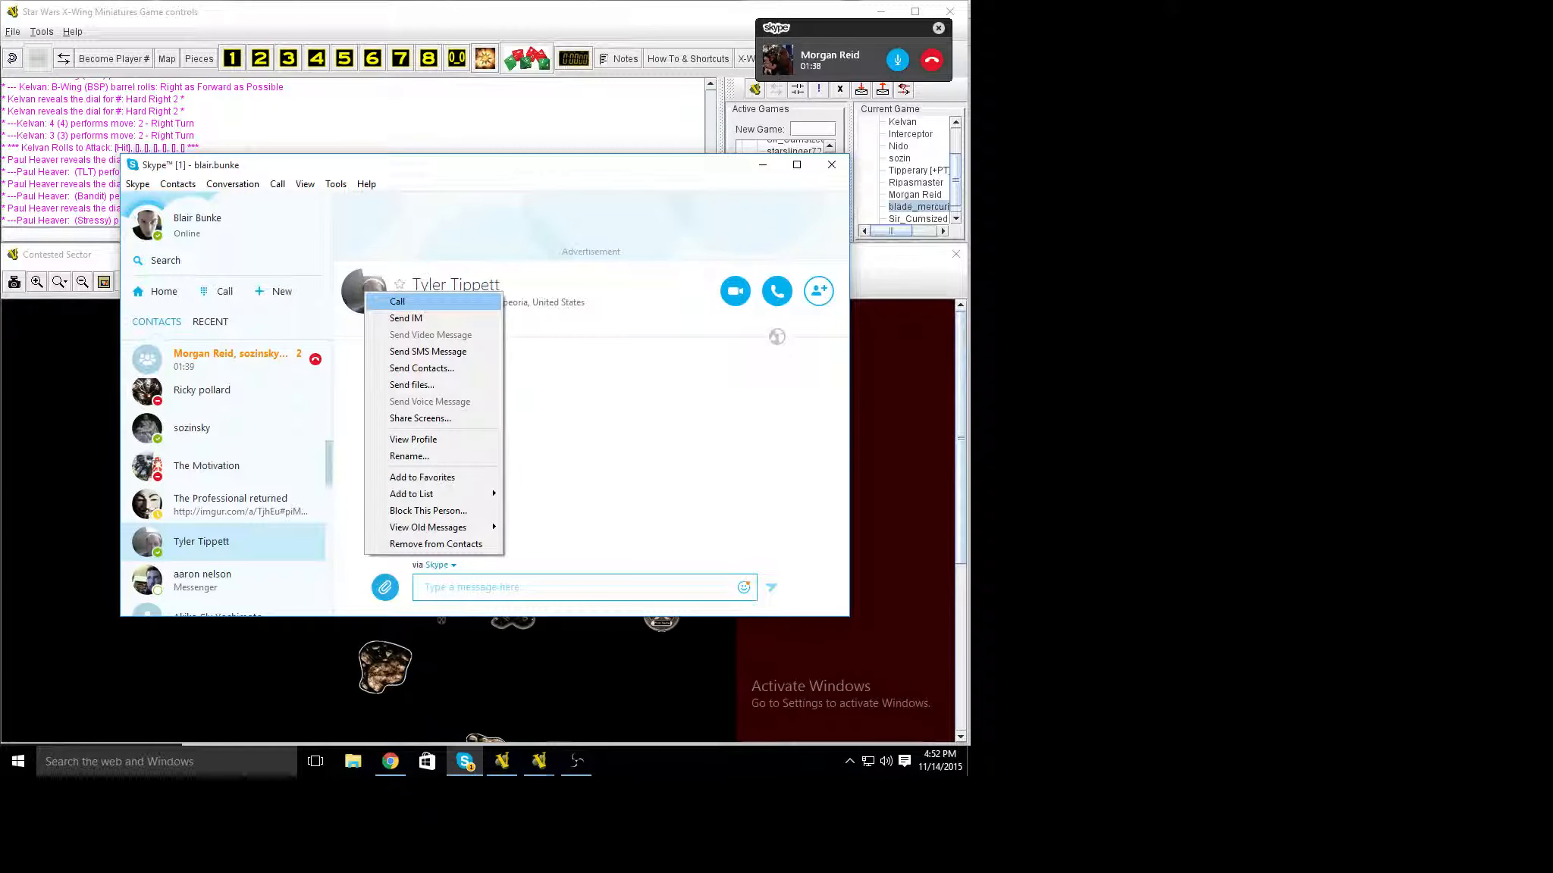
pyautogui.press('Escape')
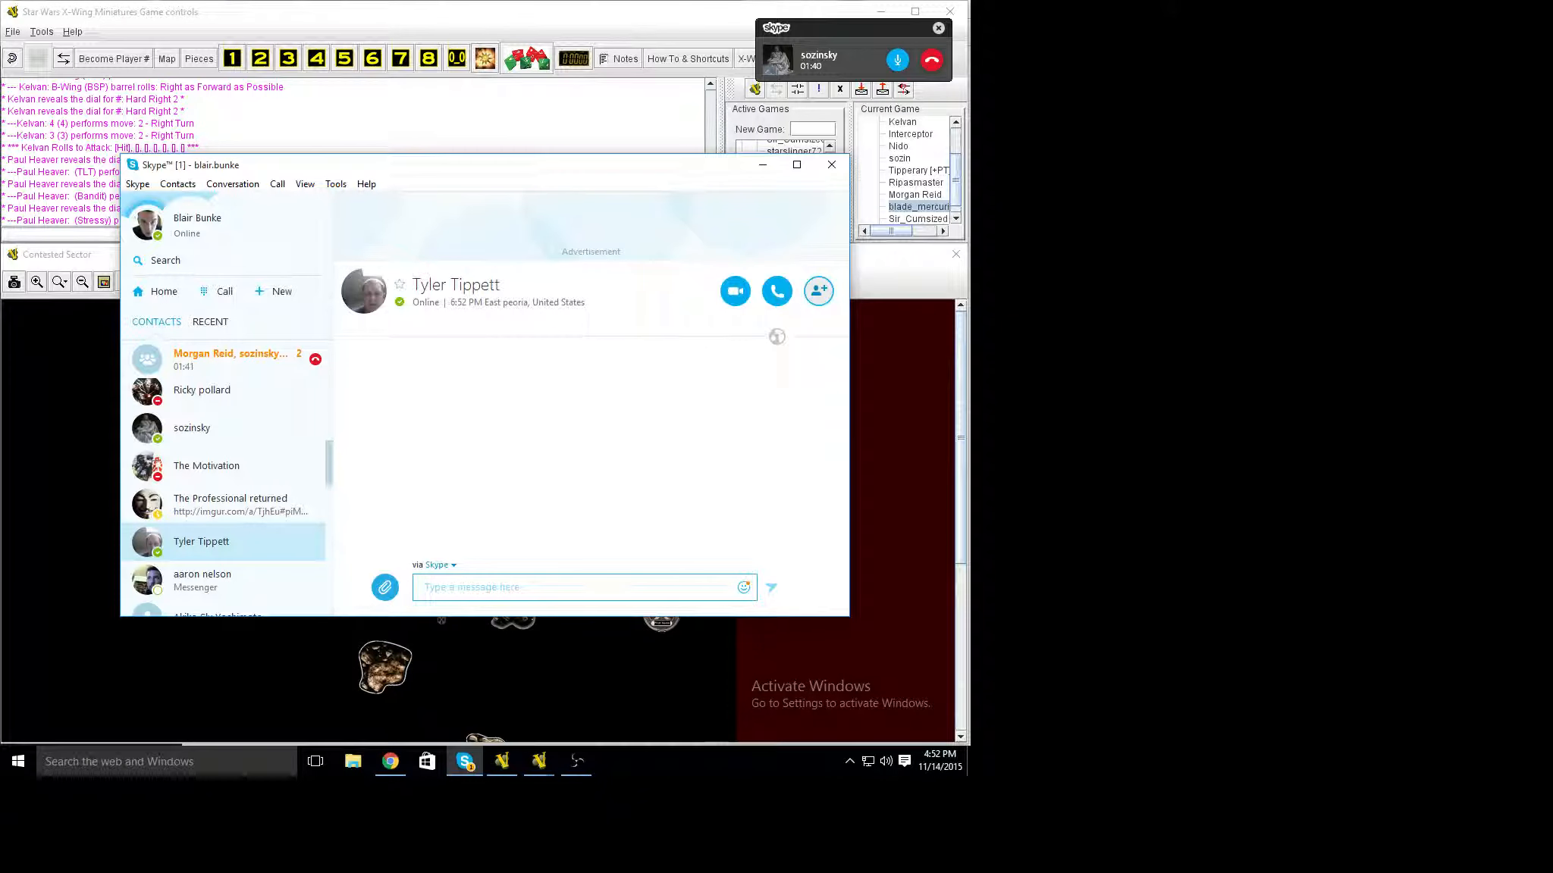
pyautogui.click(819, 291)
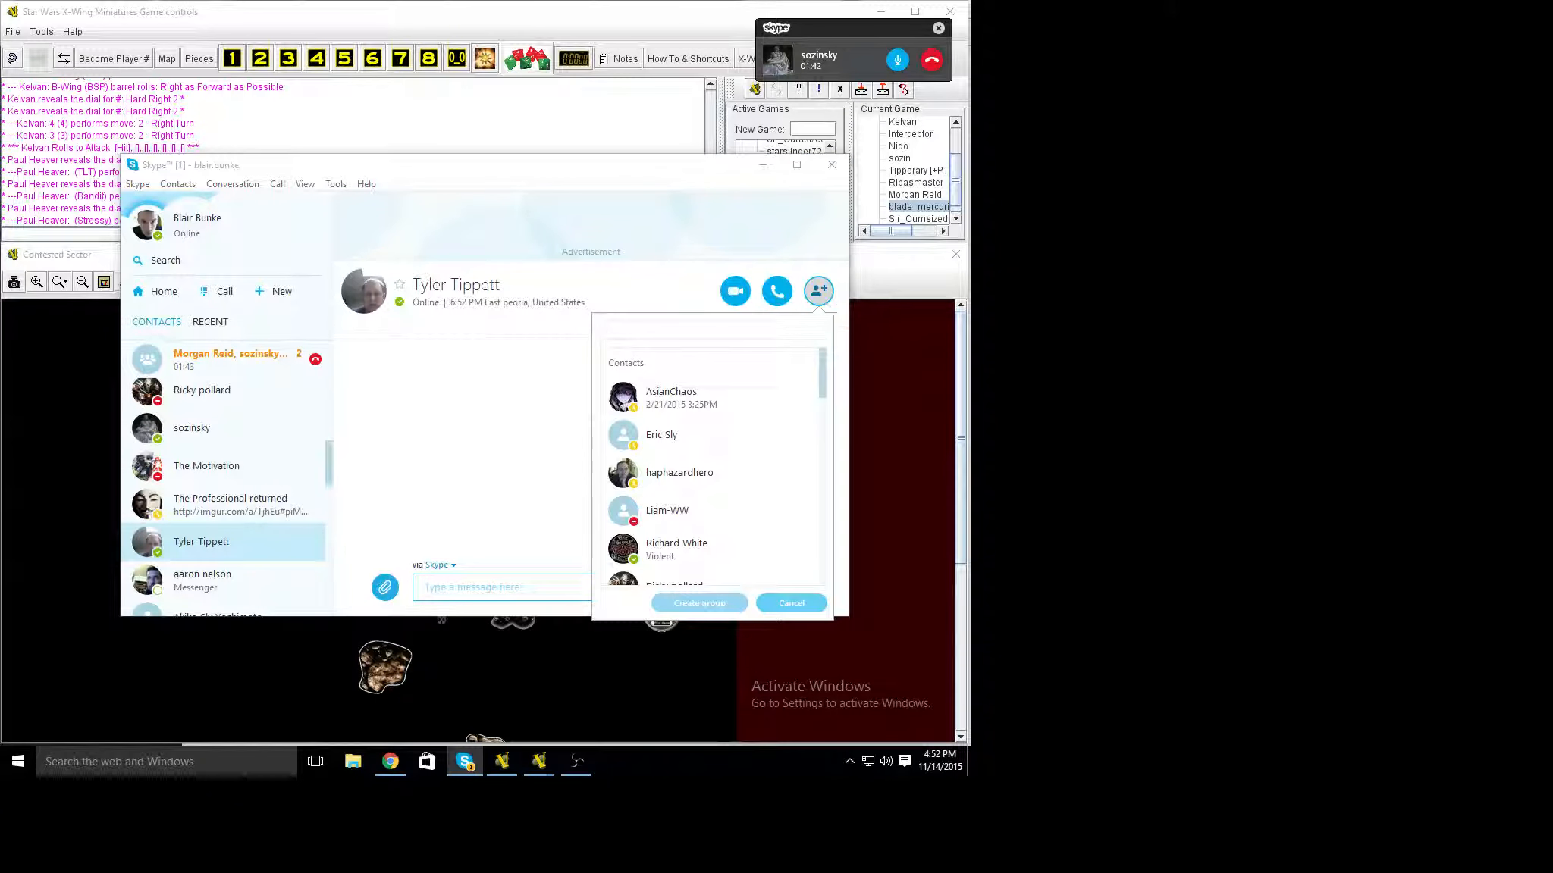
pyautogui.scroll(-3, 715, 467)
pyautogui.scroll(-1, 717, 467)
pyautogui.scroll(3, 716, 468)
pyautogui.scroll(2, 716, 468)
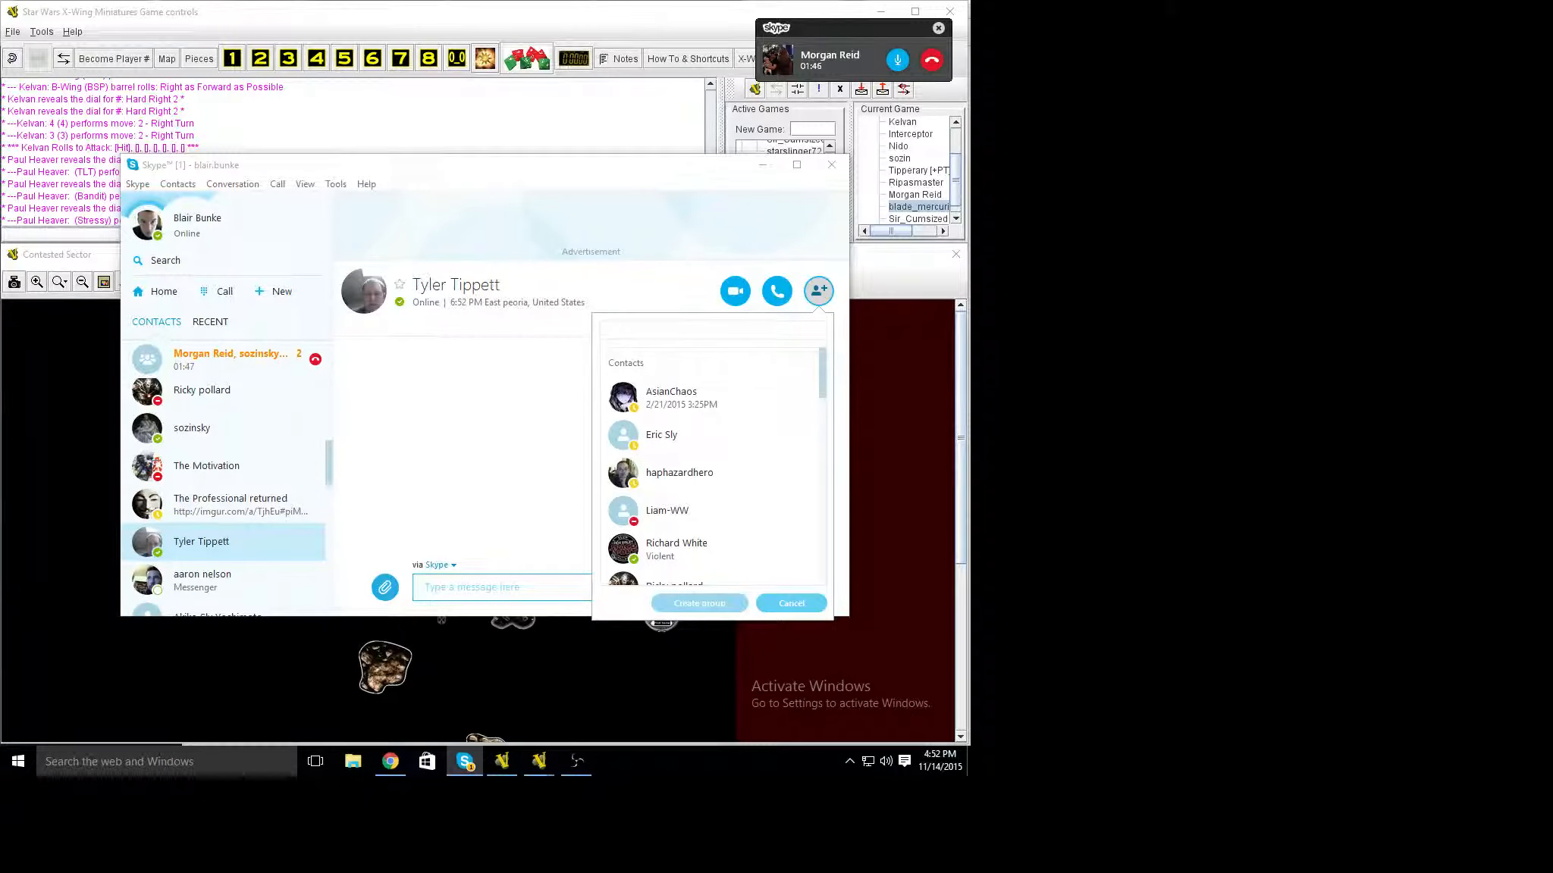
pyautogui.scroll(-2, 715, 468)
pyautogui.scroll(-2, 716, 467)
pyautogui.press('Escape')
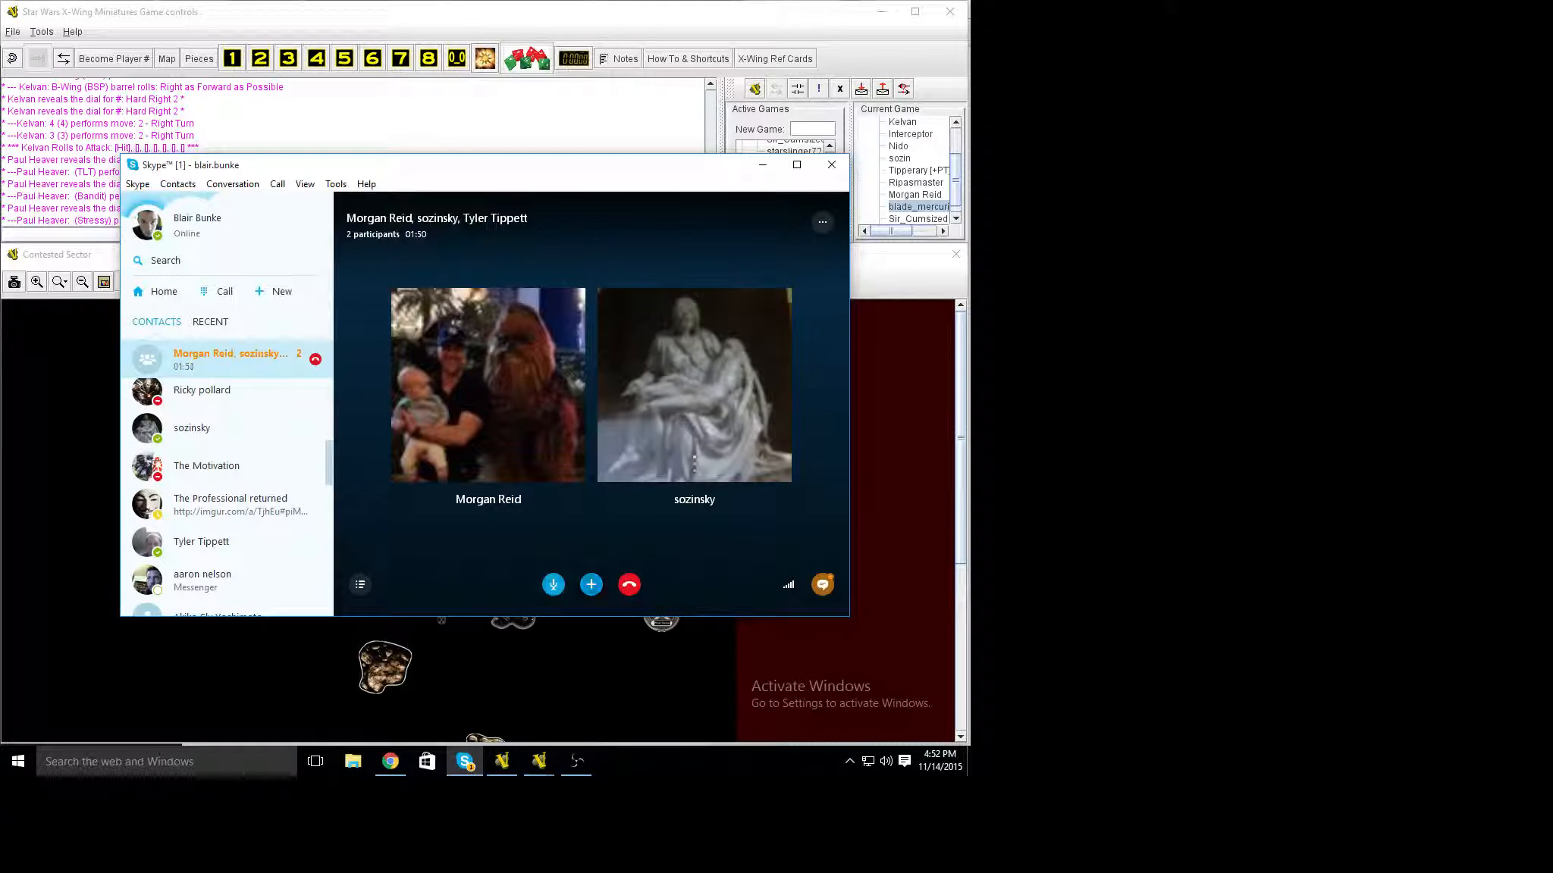
# Add the missing contact to the running call through the call options, then return to the game.
pyautogui.click(590, 586)
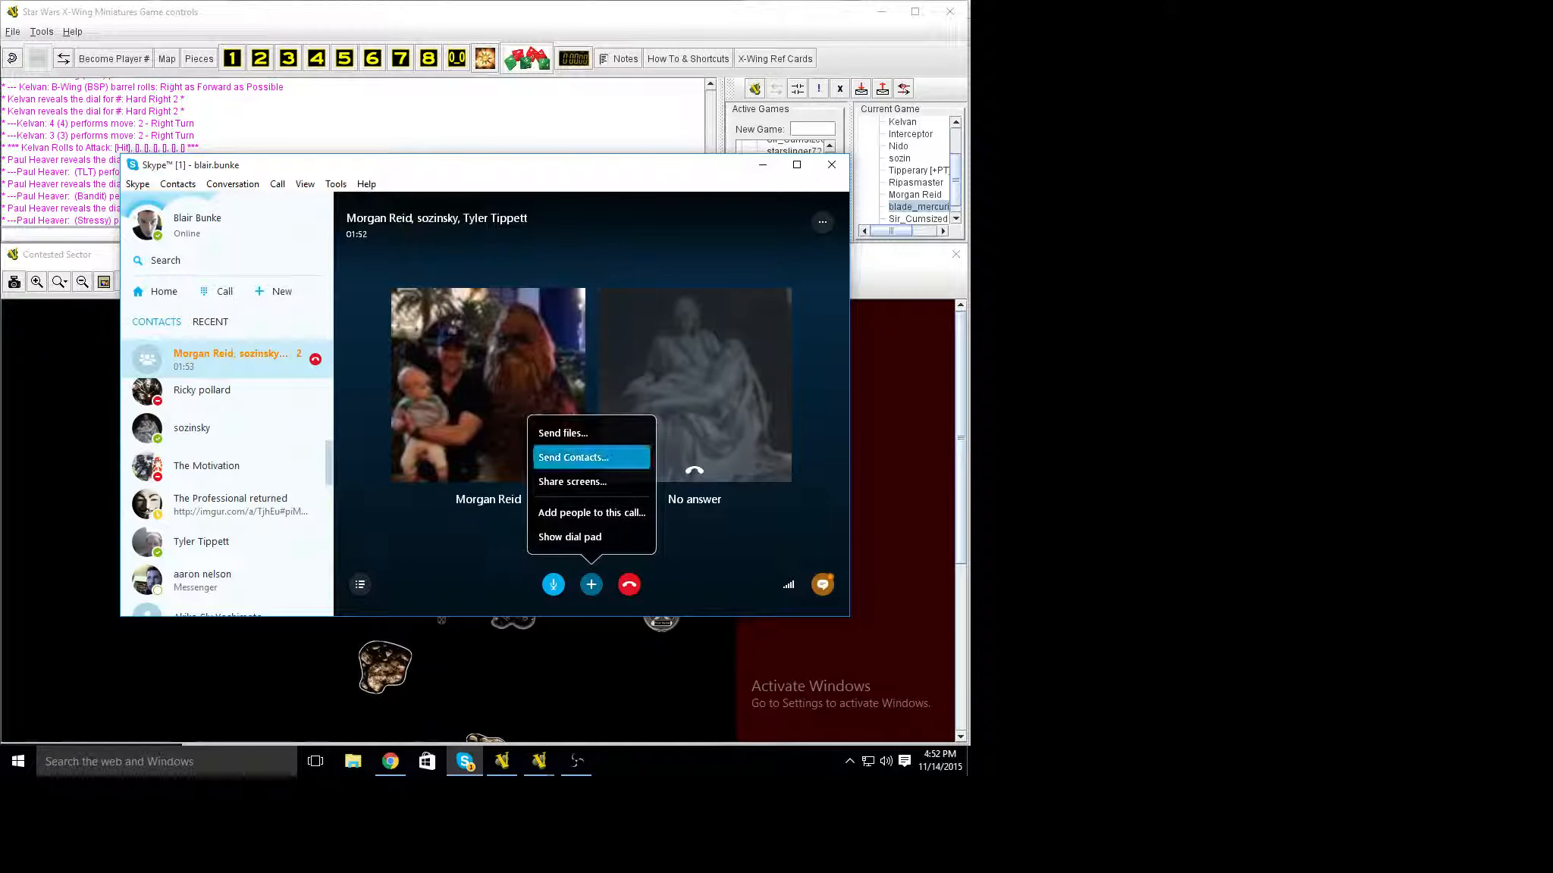
pyautogui.click(591, 513)
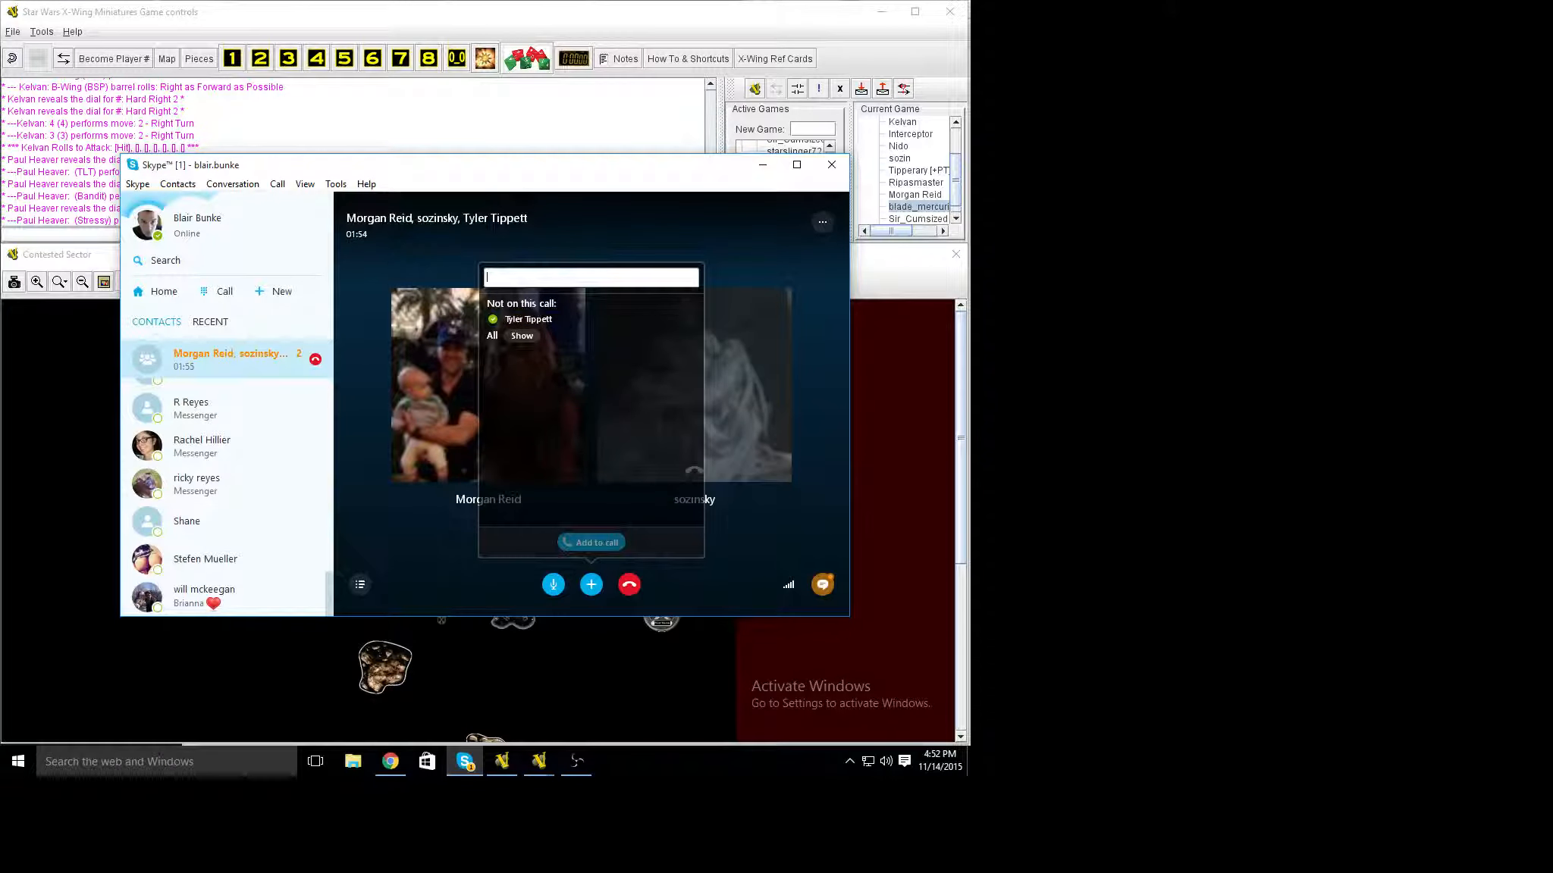
pyautogui.click(583, 335)
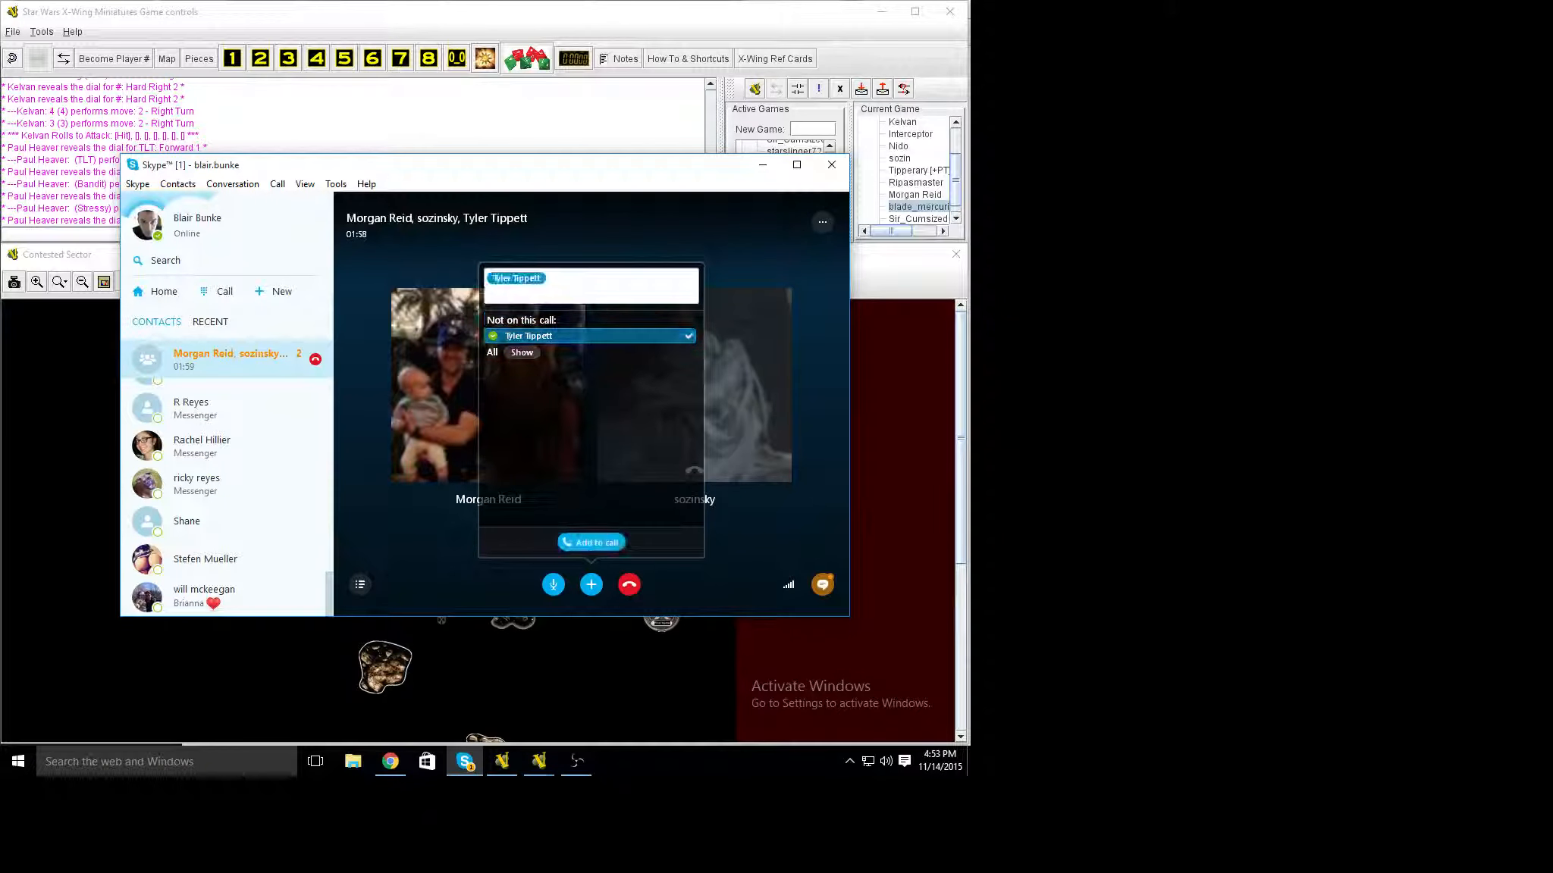
pyautogui.click(590, 543)
pyautogui.hotkey('alt', 'Tab')
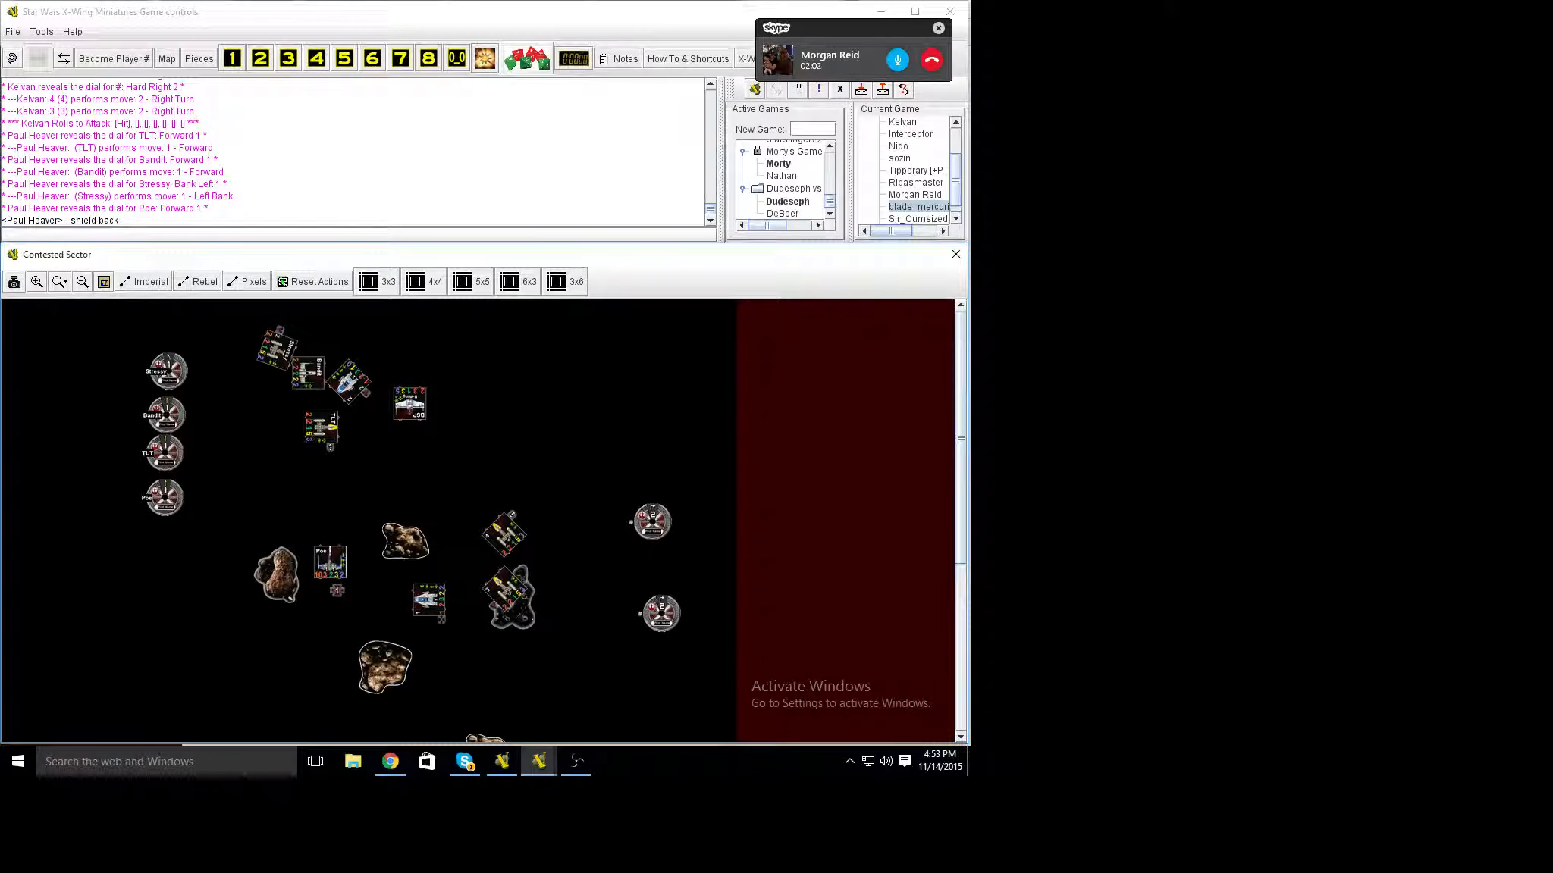
# Move Poe's ship Forward 1, deselect it and send the 'hmm' chat message.
pyautogui.press('1')
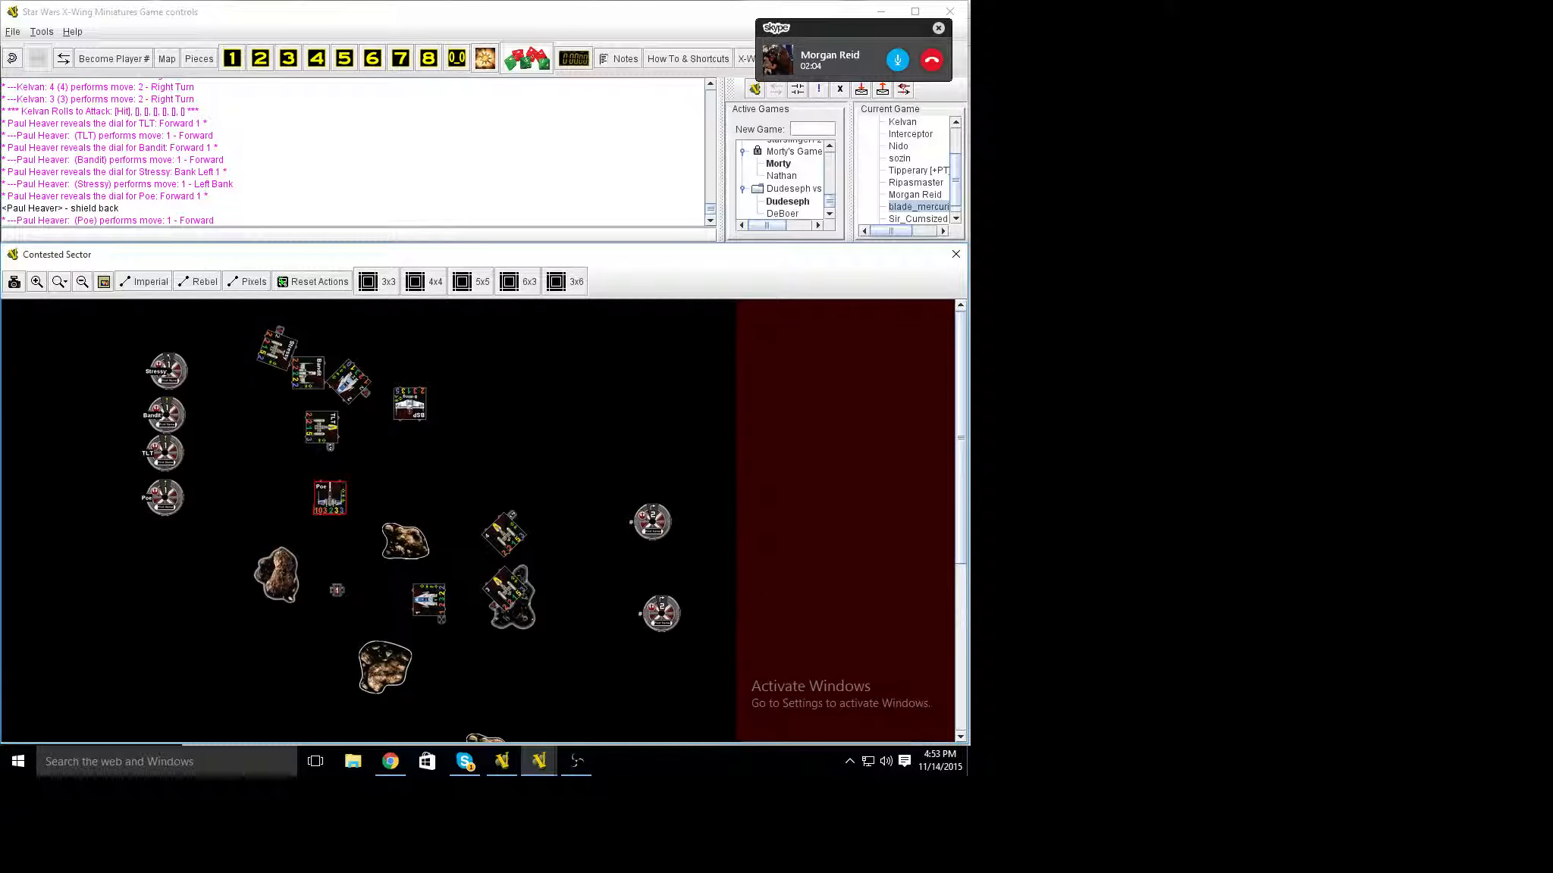
pyautogui.press('Escape')
pyautogui.write('hmm')
pyautogui.press('Return')
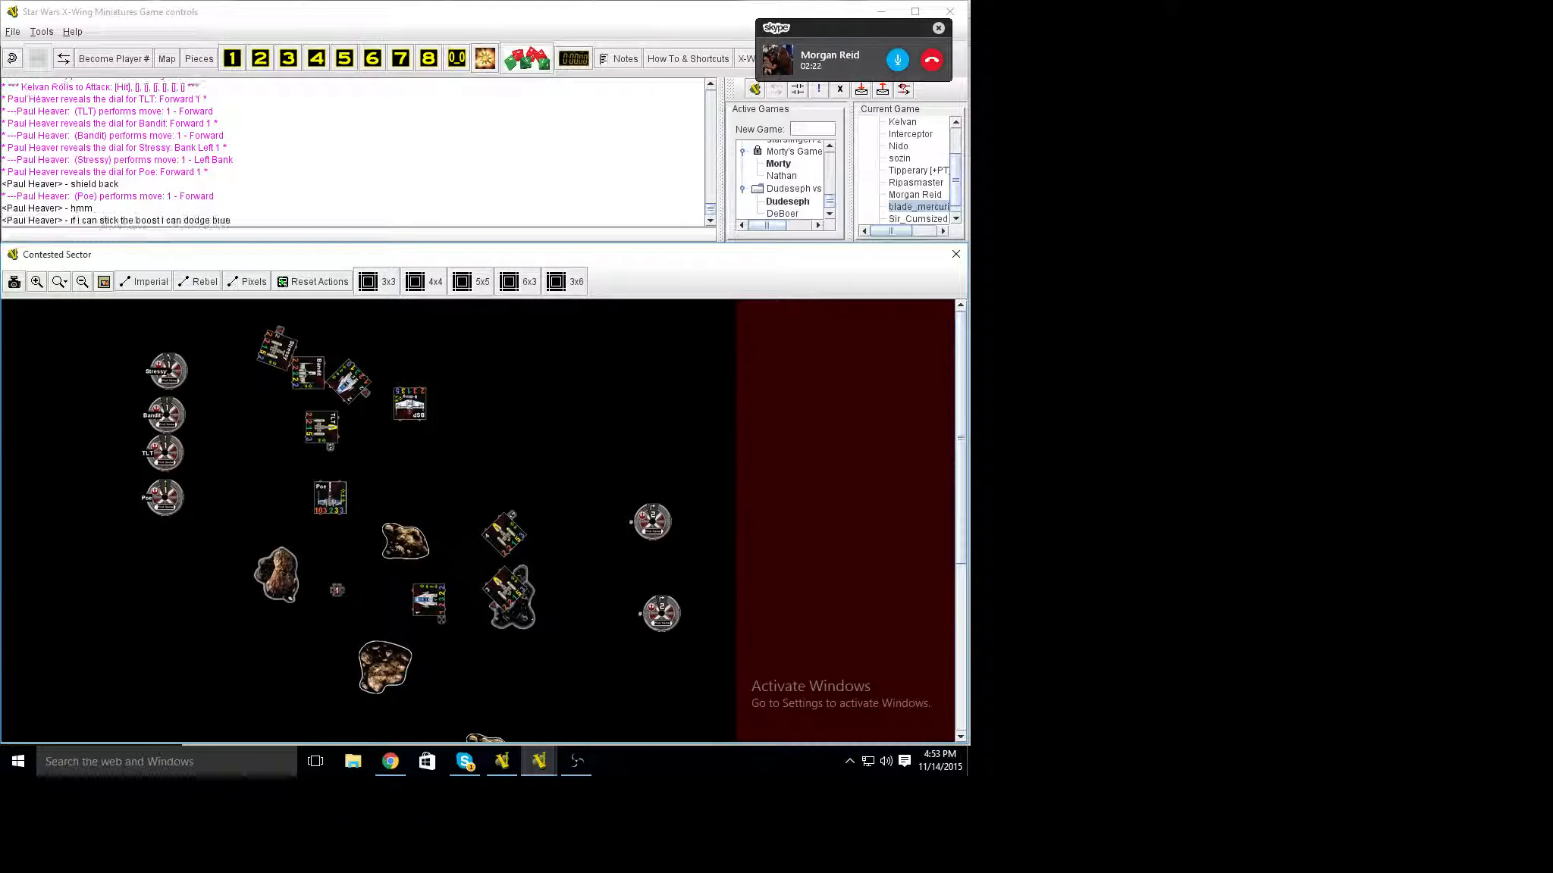
pyautogui.write('e')
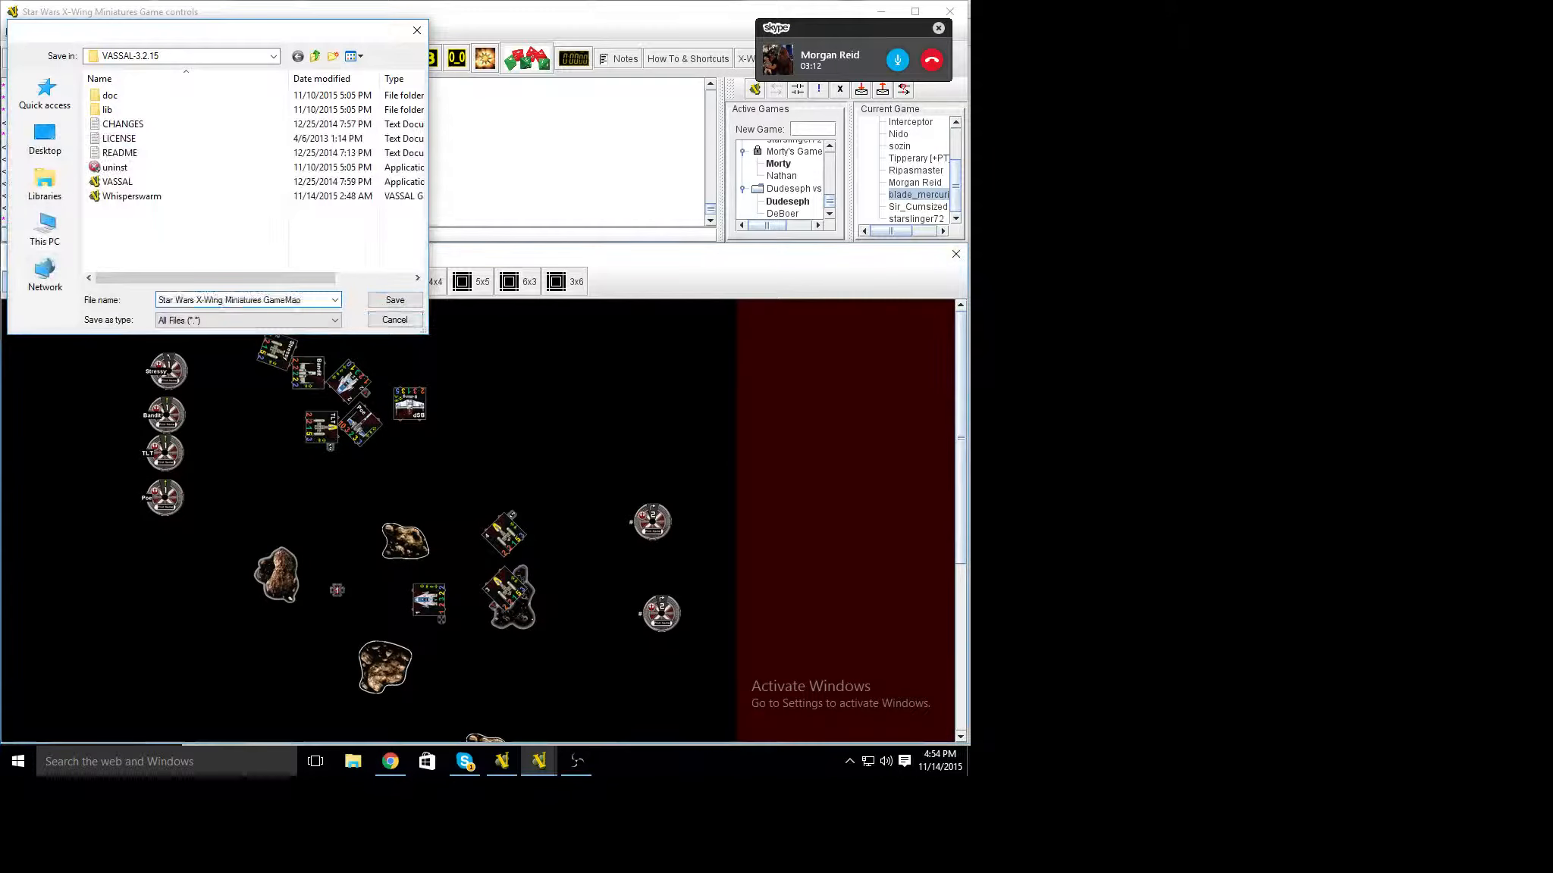
# Zoom in on Poe, undo the boost with Ctrl+Z, zoom back out and show Poe's firing arc.
pyautogui.click(36, 280)
pyautogui.click(36, 281)
pyautogui.scroll(3, 486, 510)
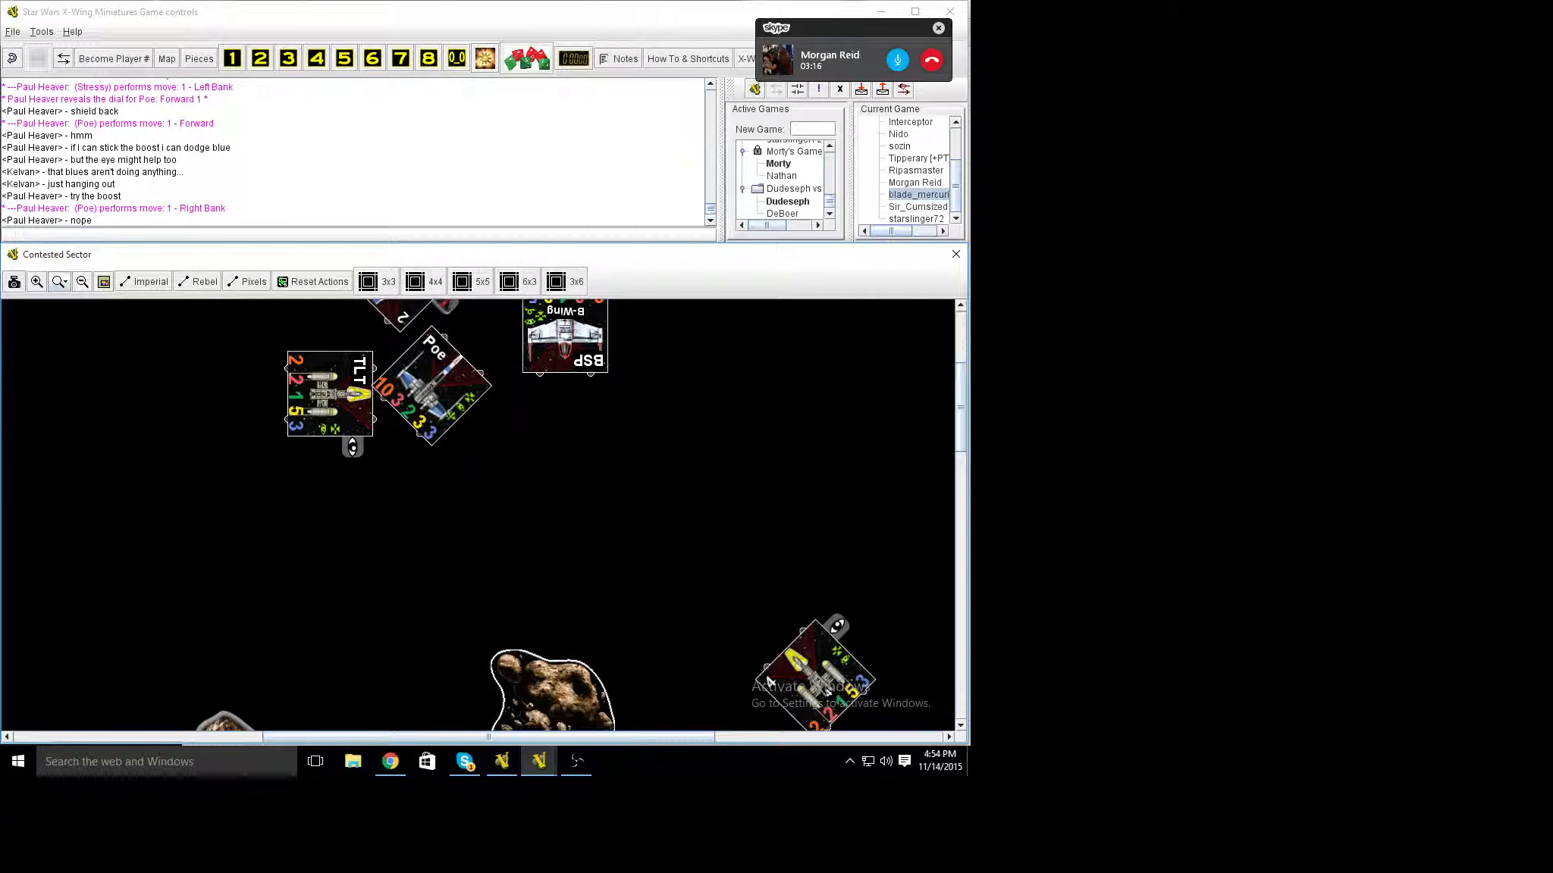
pyautogui.hotkey('ctrl', 'z')
pyautogui.hotkey('ctrl', 'z')
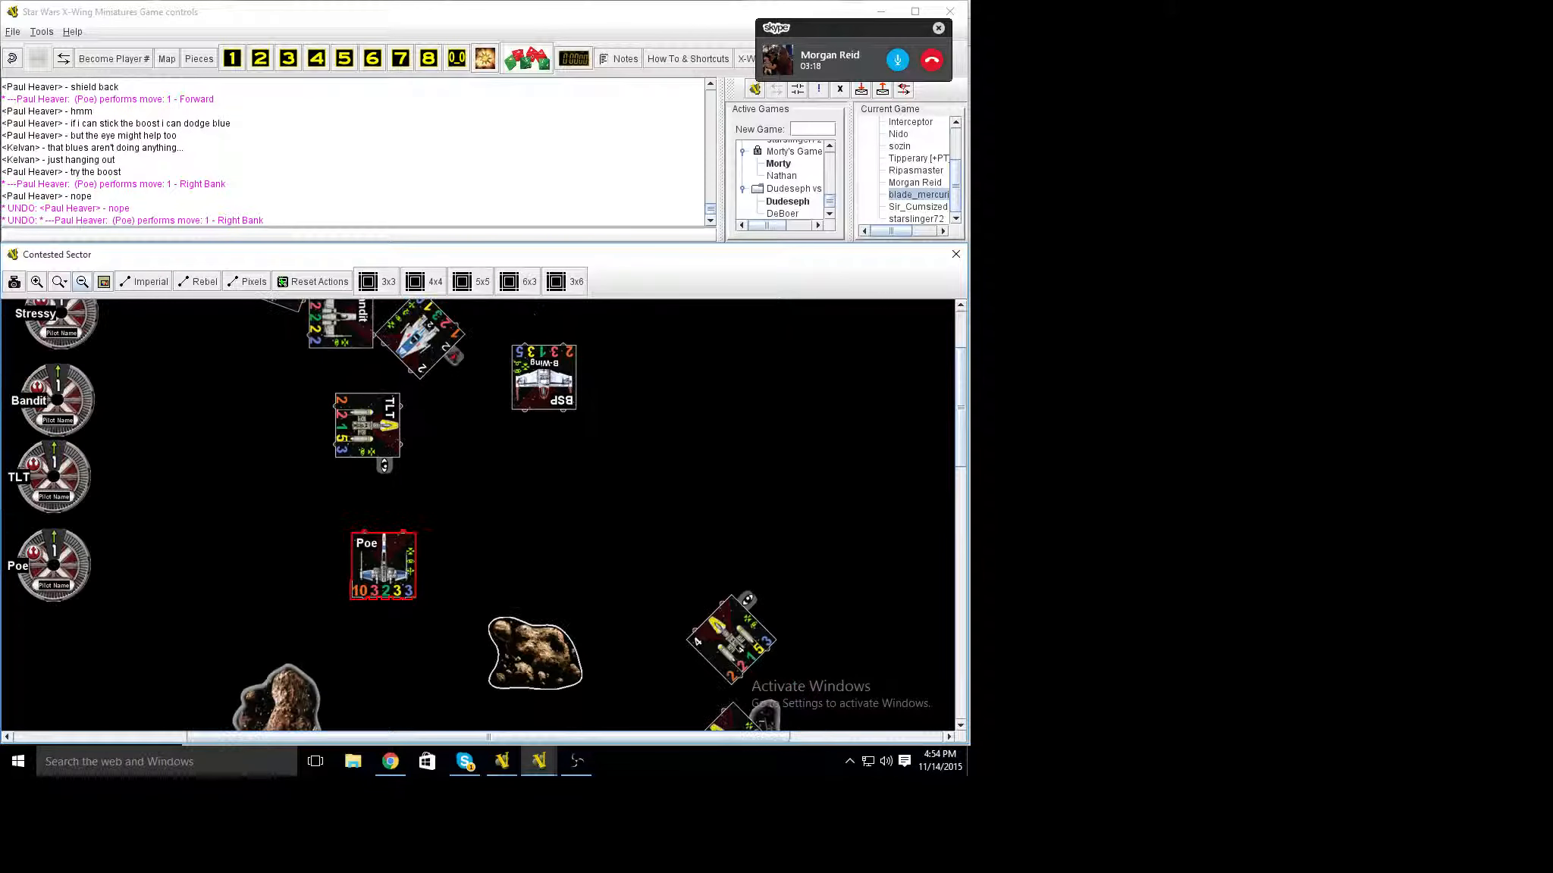
pyautogui.click(82, 281)
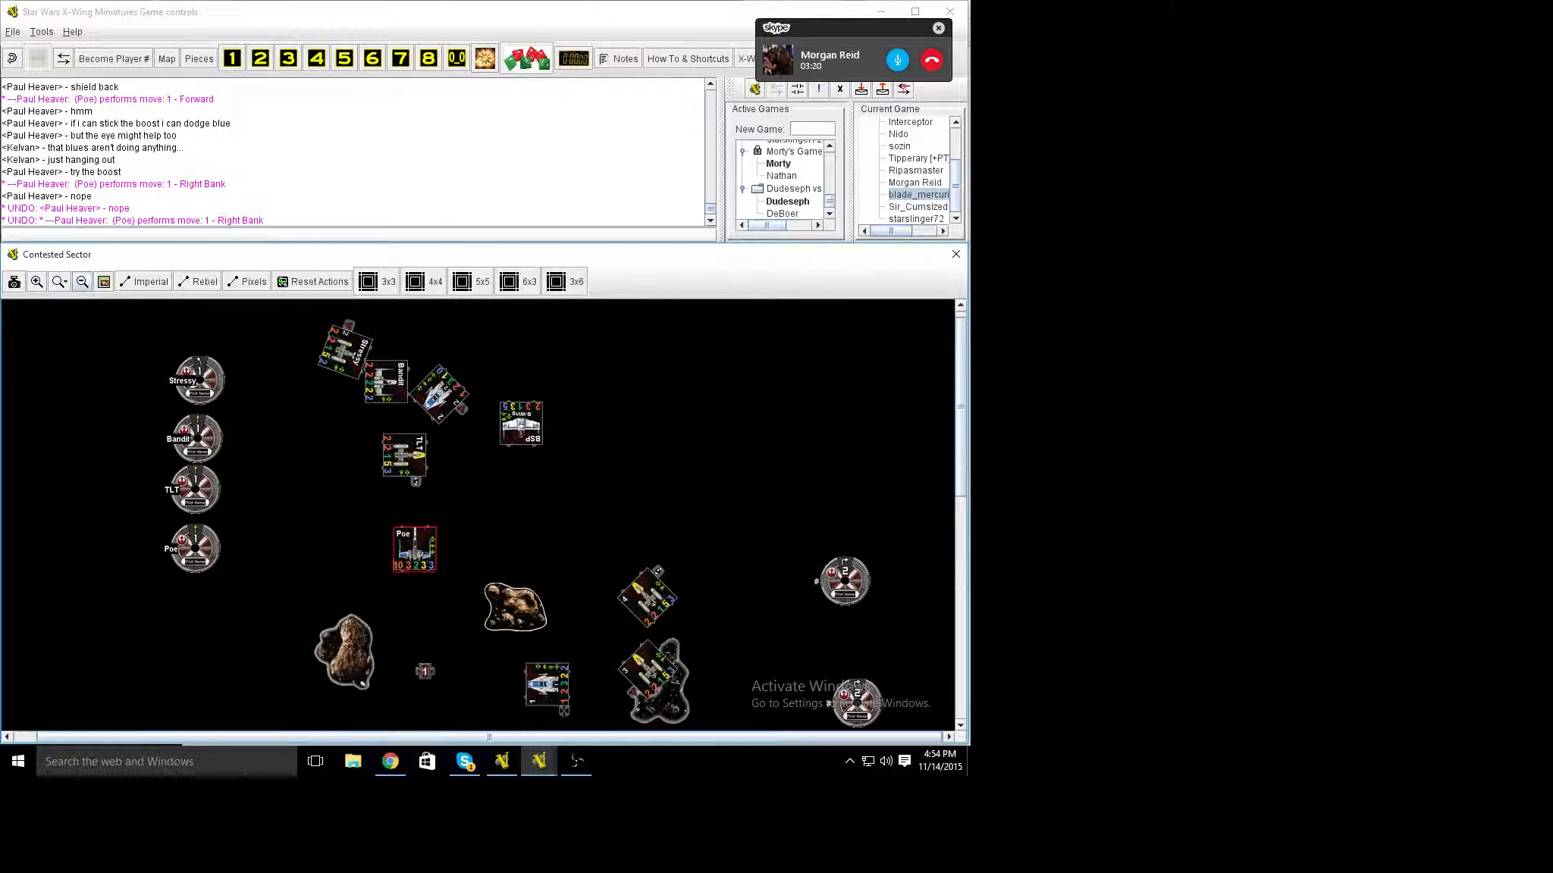
pyautogui.click(81, 280)
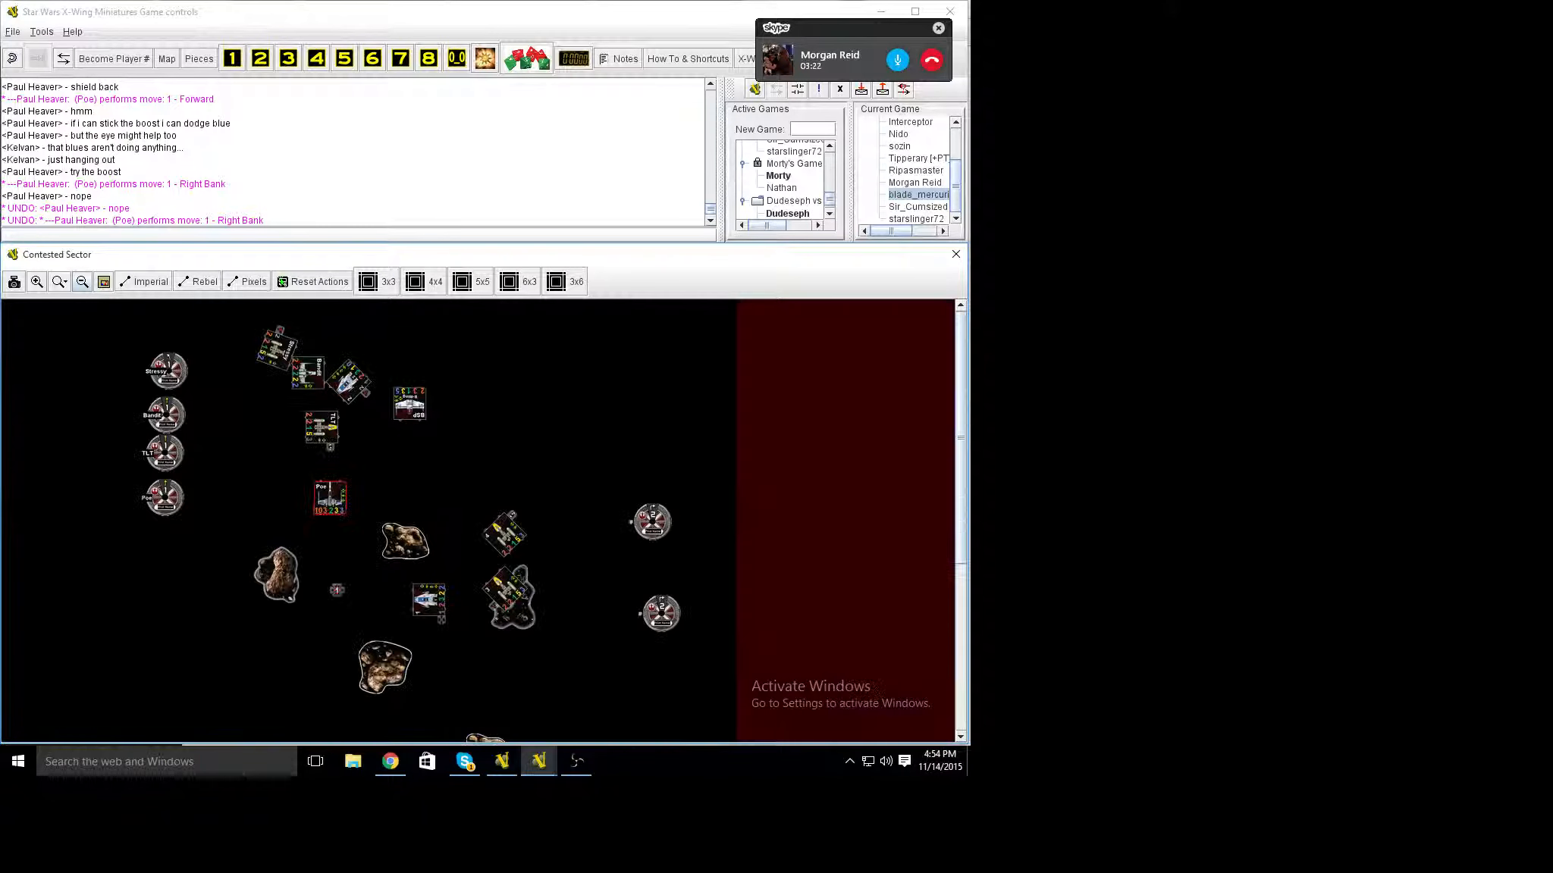
pyautogui.click(37, 280)
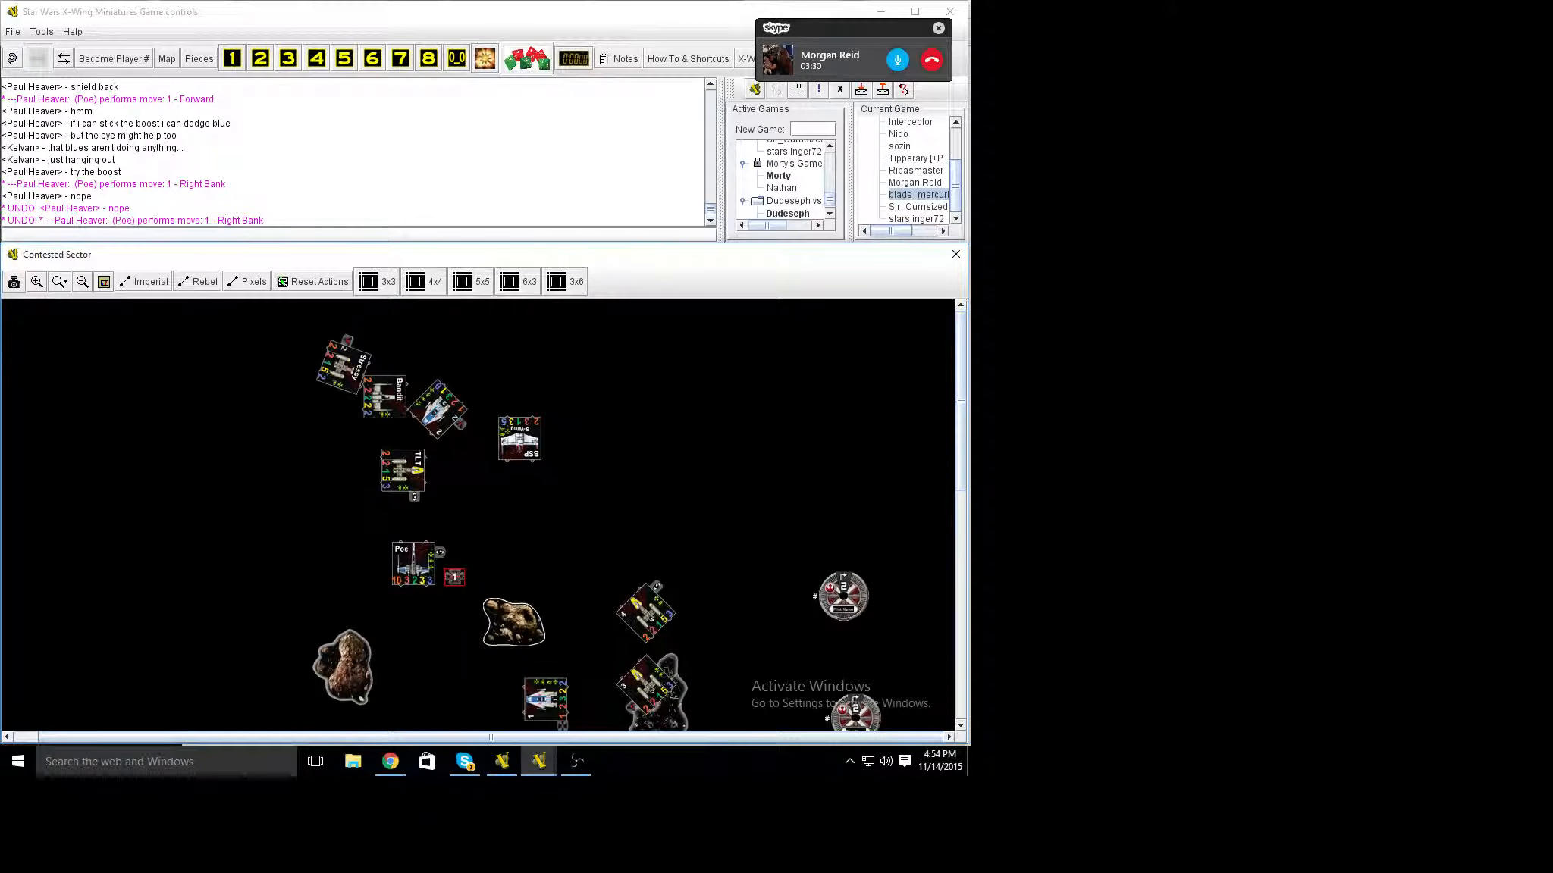
pyautogui.hotkey('ctrl', 'f')
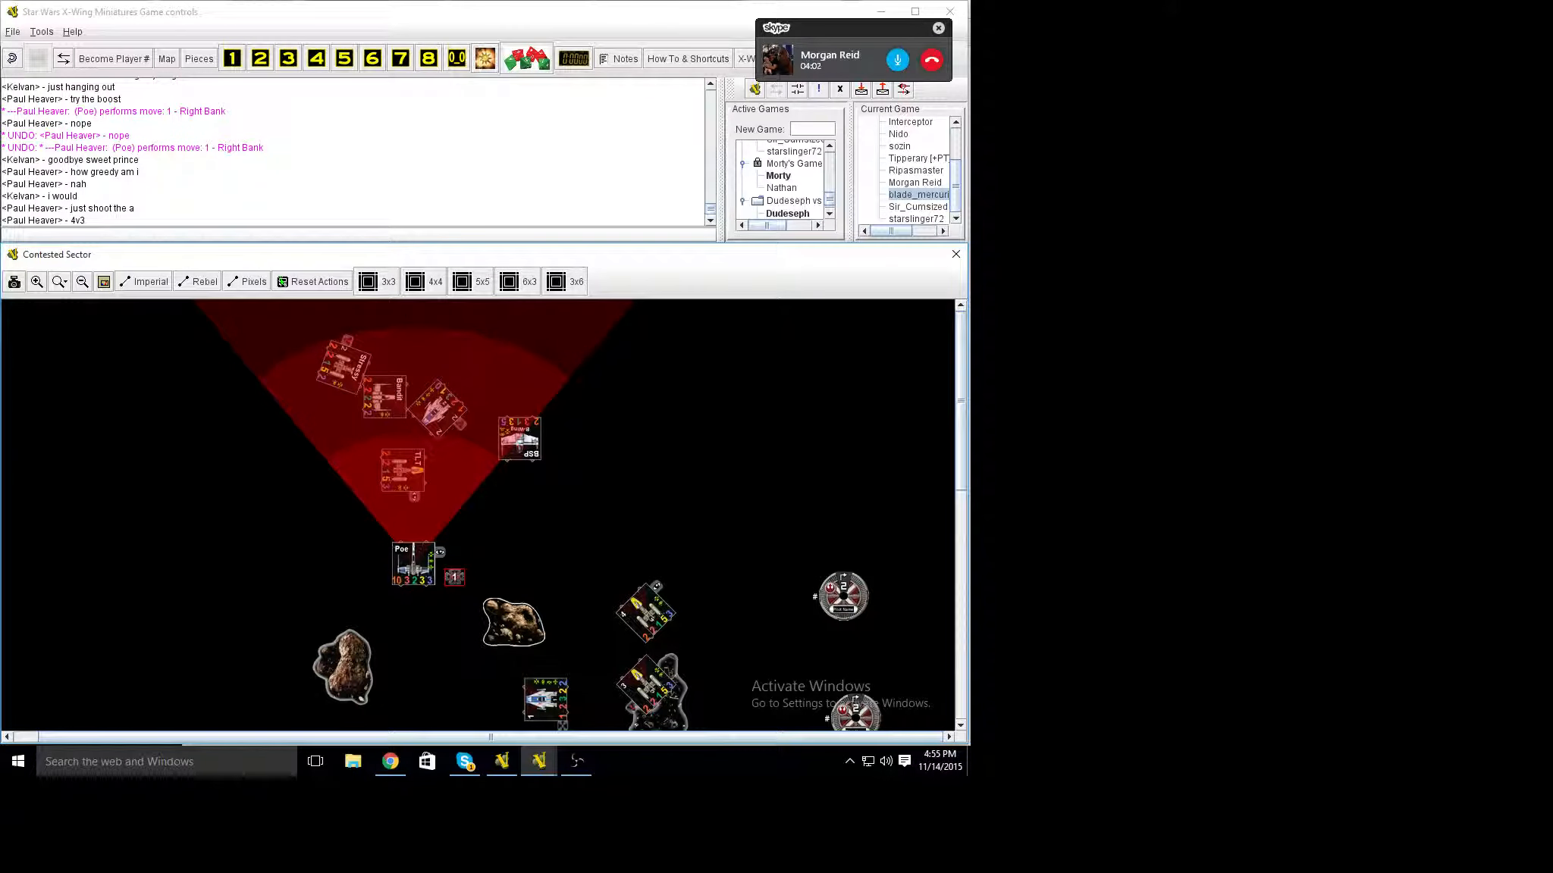
# Roll Poe's attack dice in the Dice window and send 'poe' in chat.
pyautogui.click(82, 281)
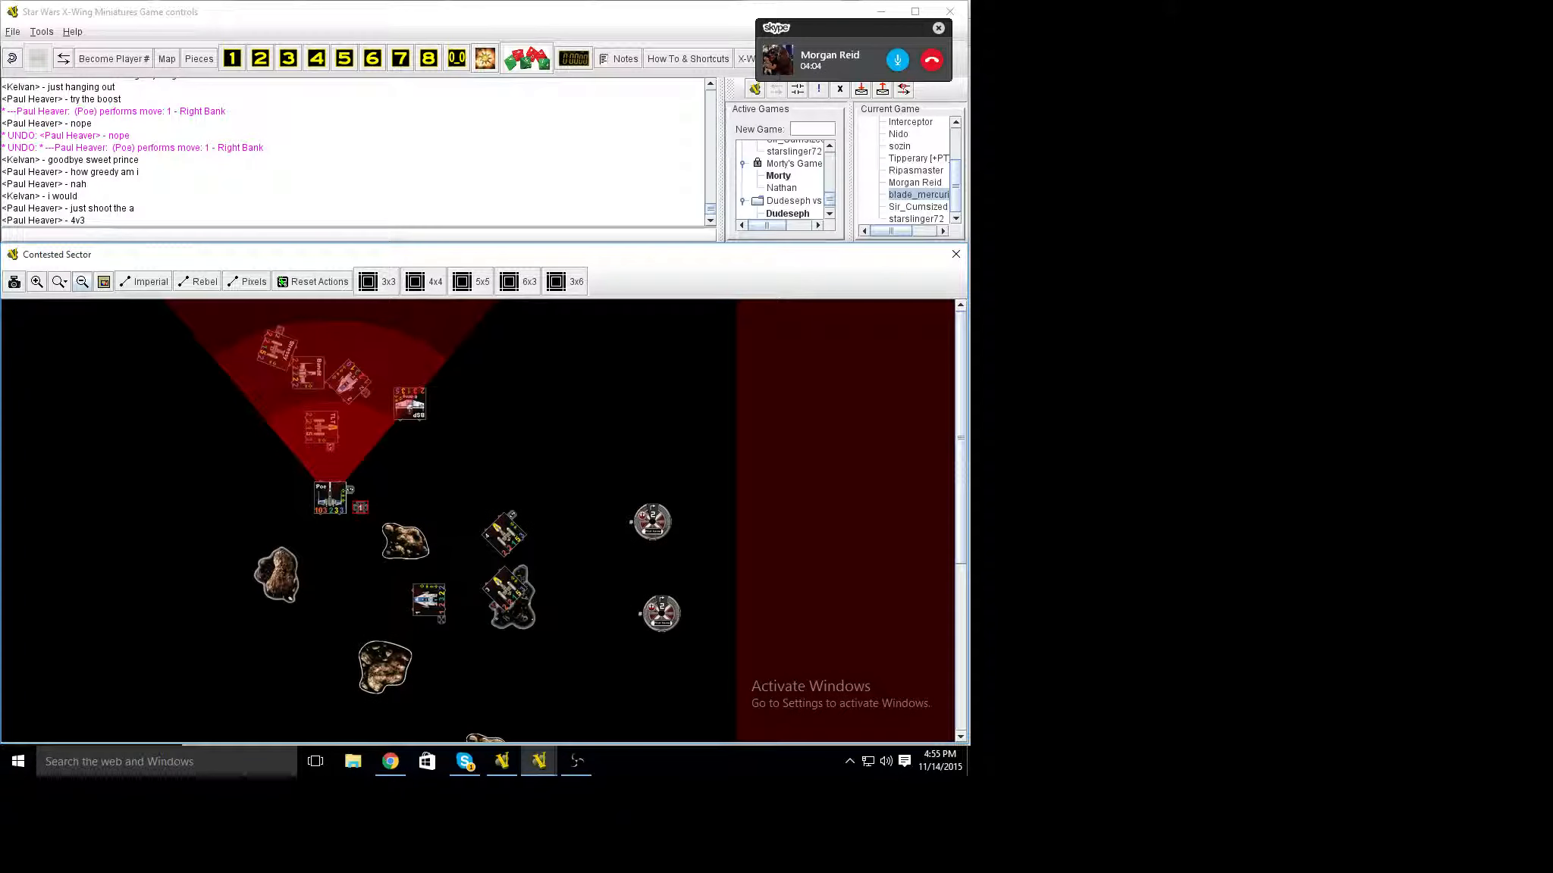
pyautogui.click(526, 58)
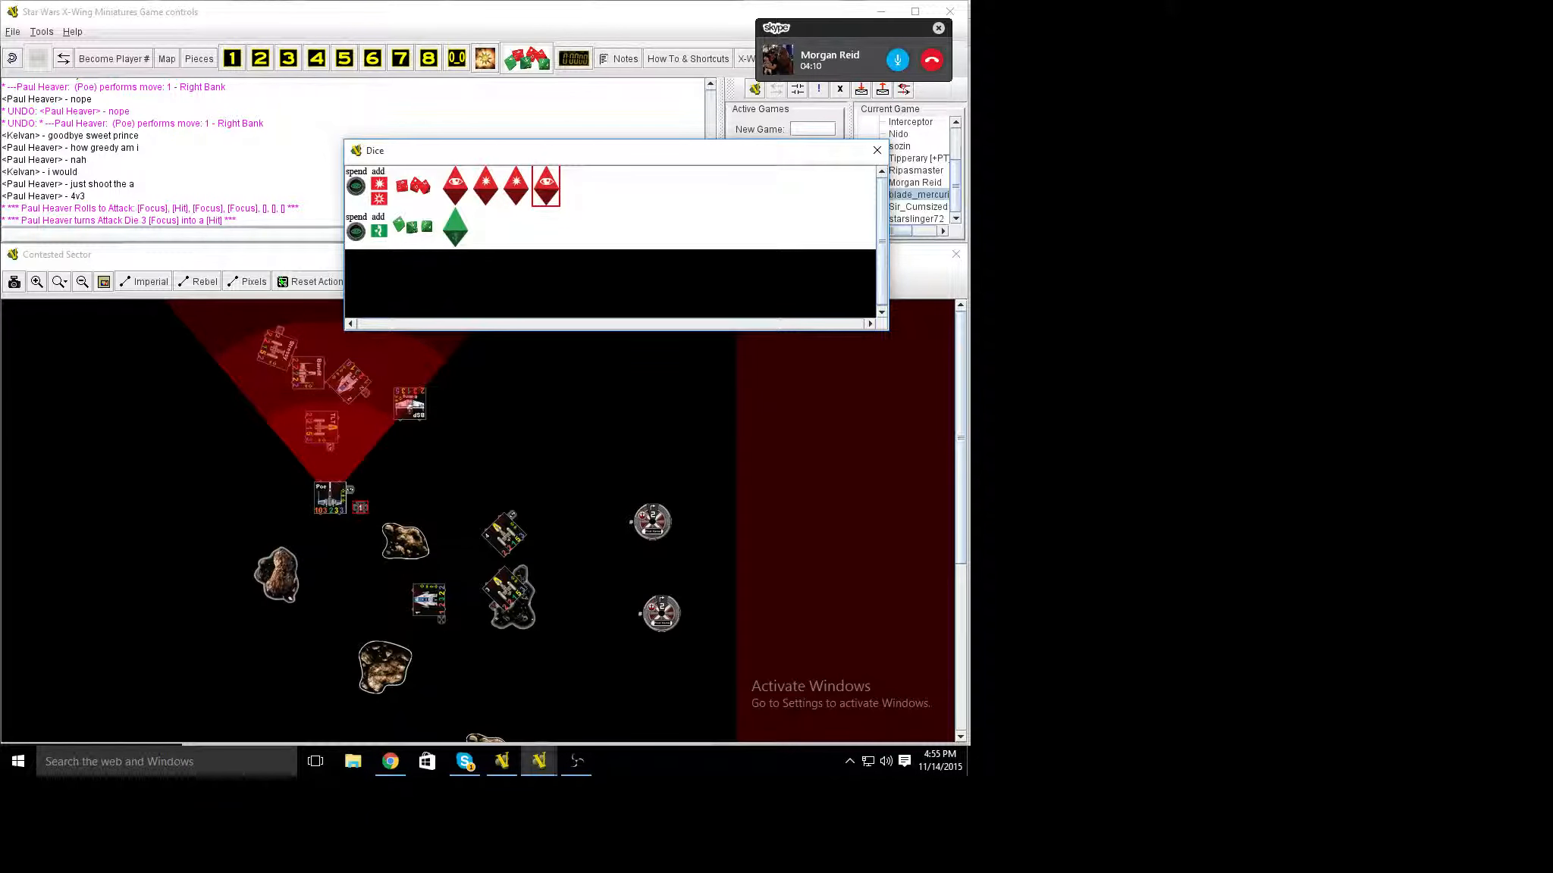
pyautogui.write('poe')
pyautogui.press('Return')
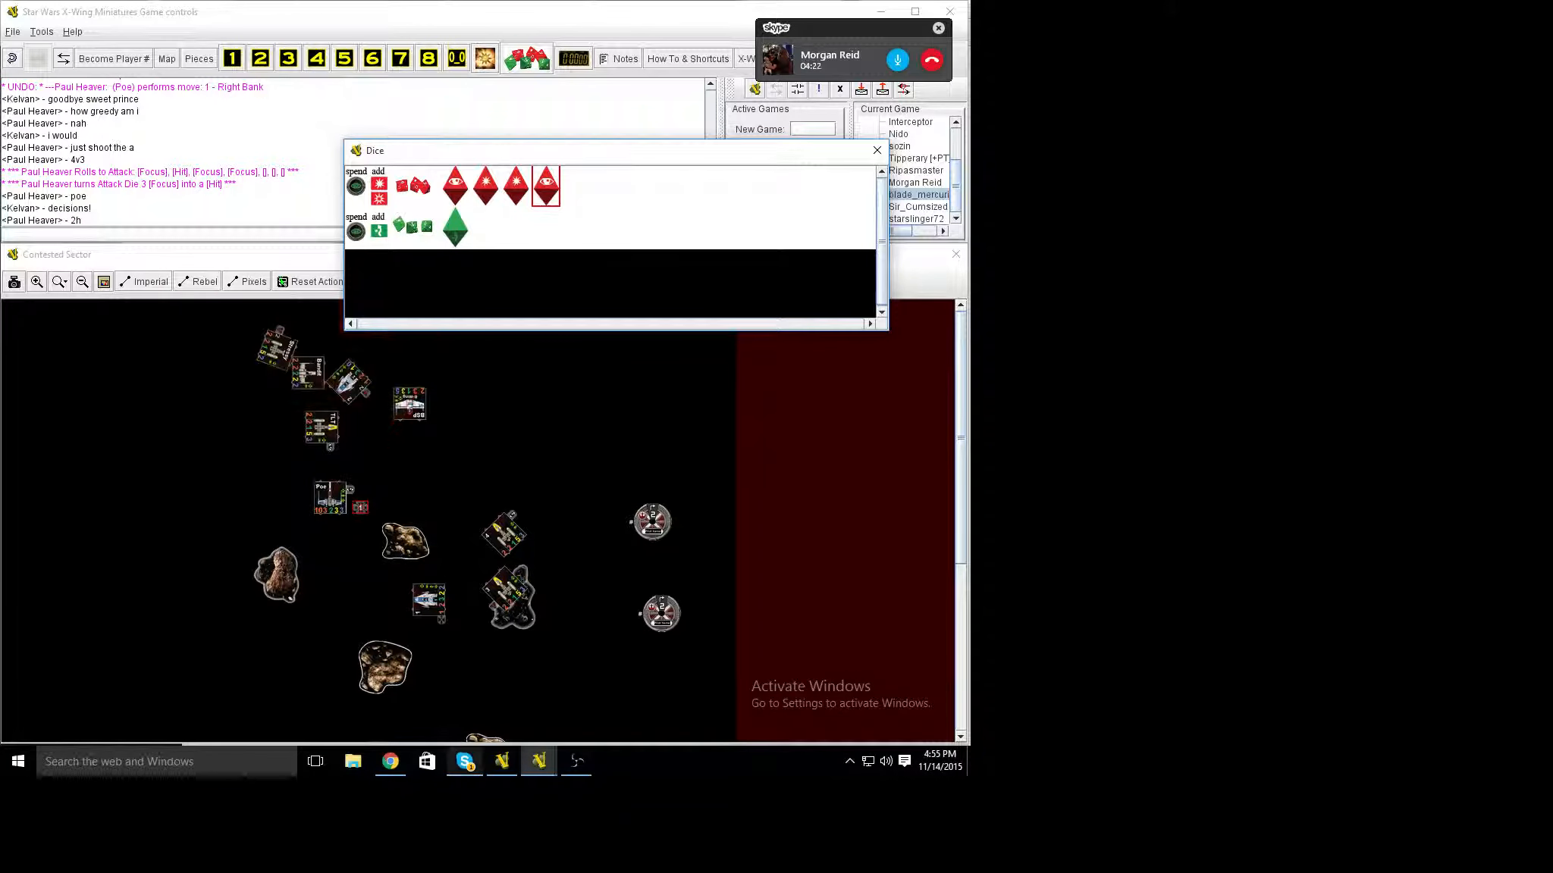
pyautogui.click(465, 761)
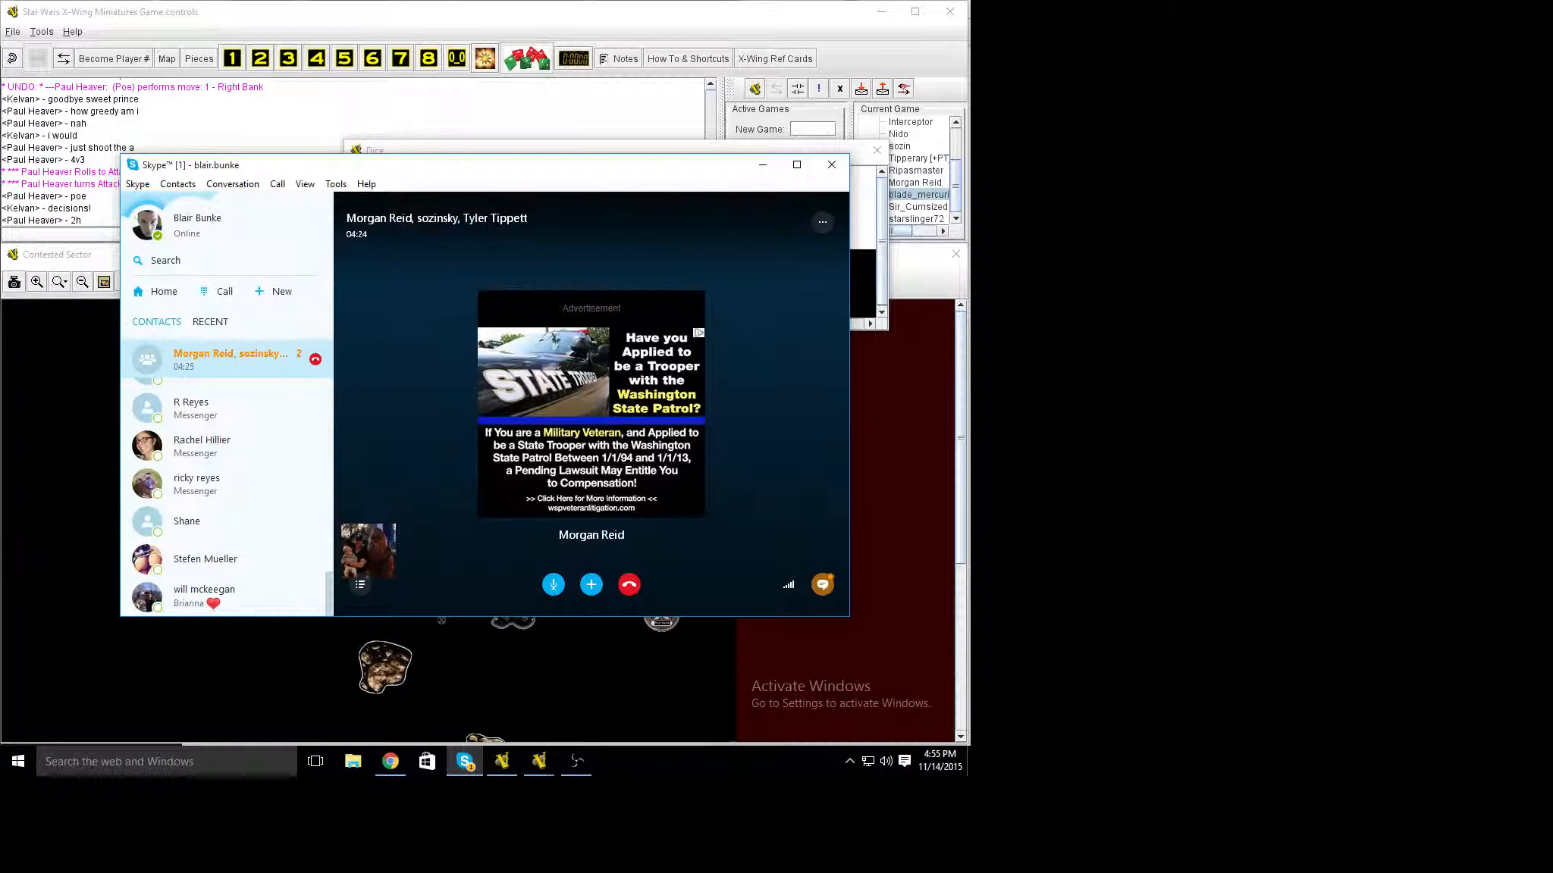
pyautogui.click(466, 761)
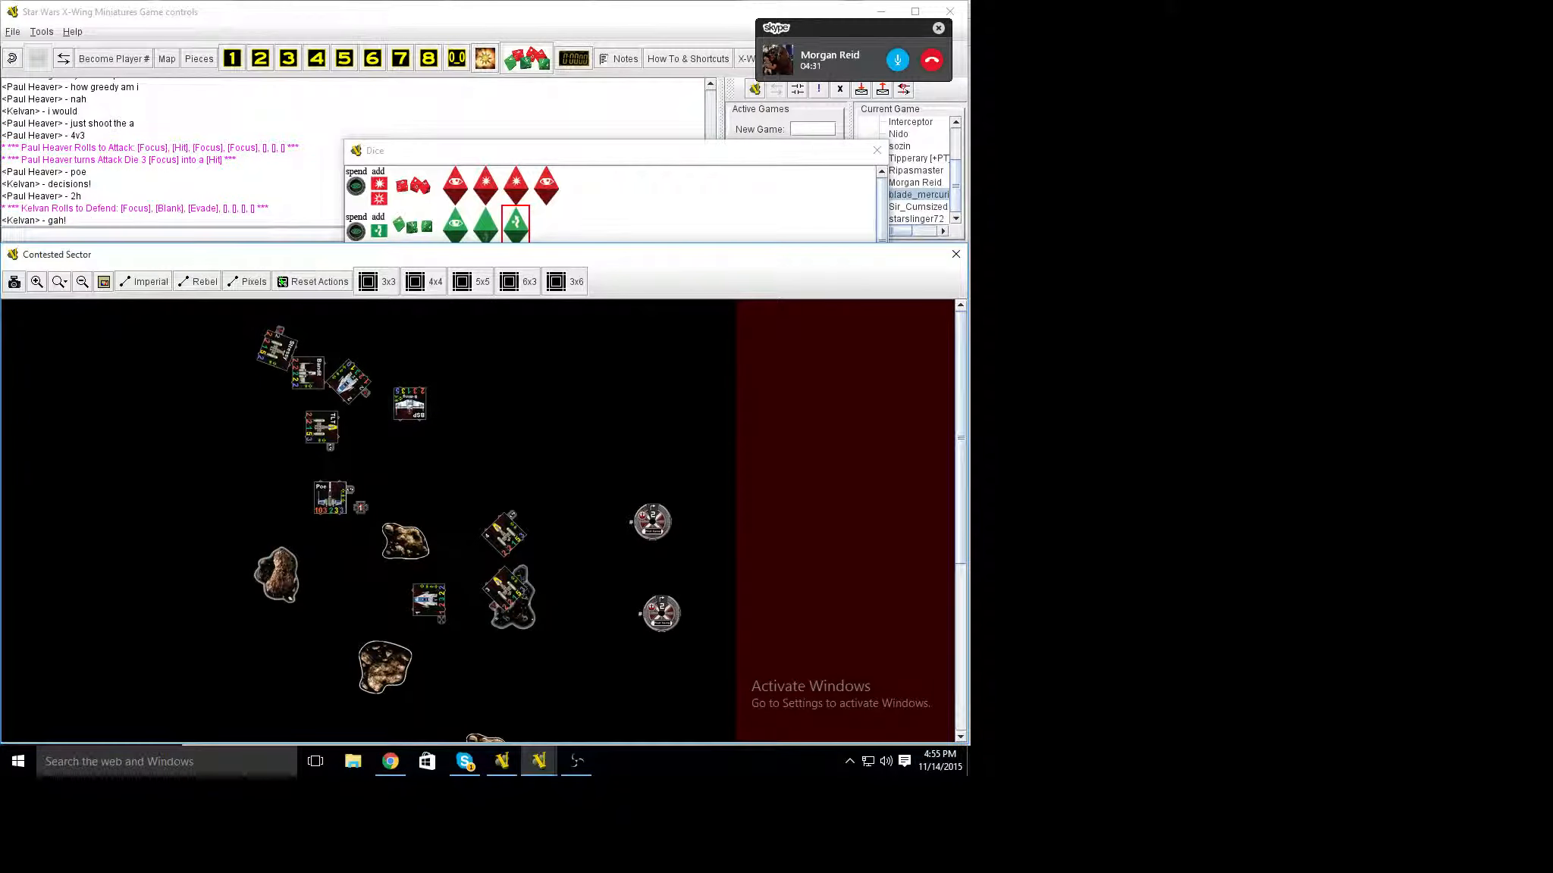
pyautogui.click(466, 761)
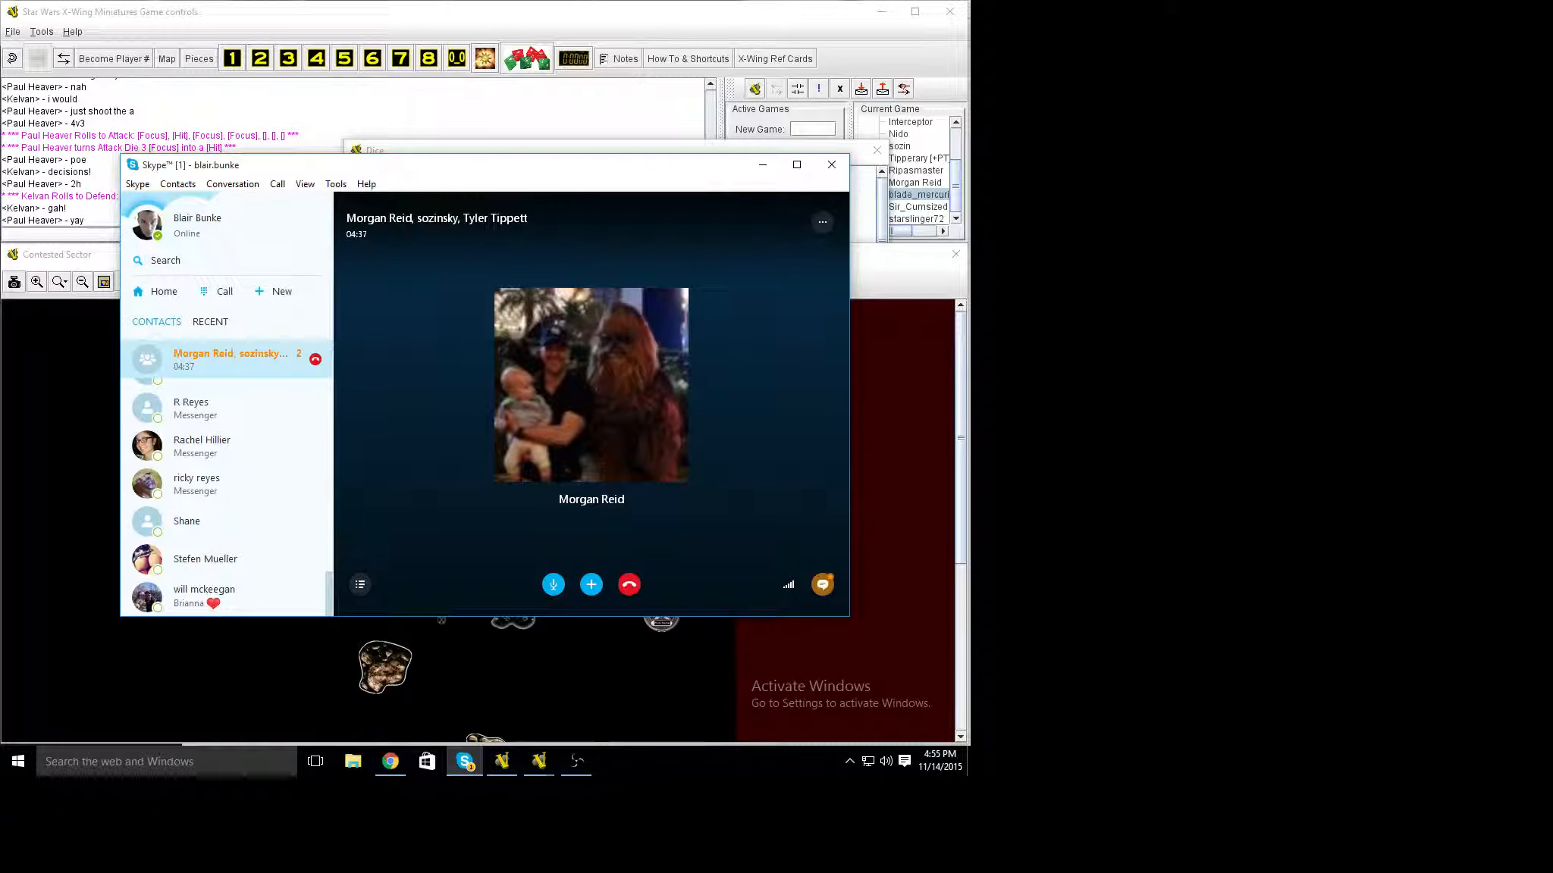
pyautogui.click(539, 760)
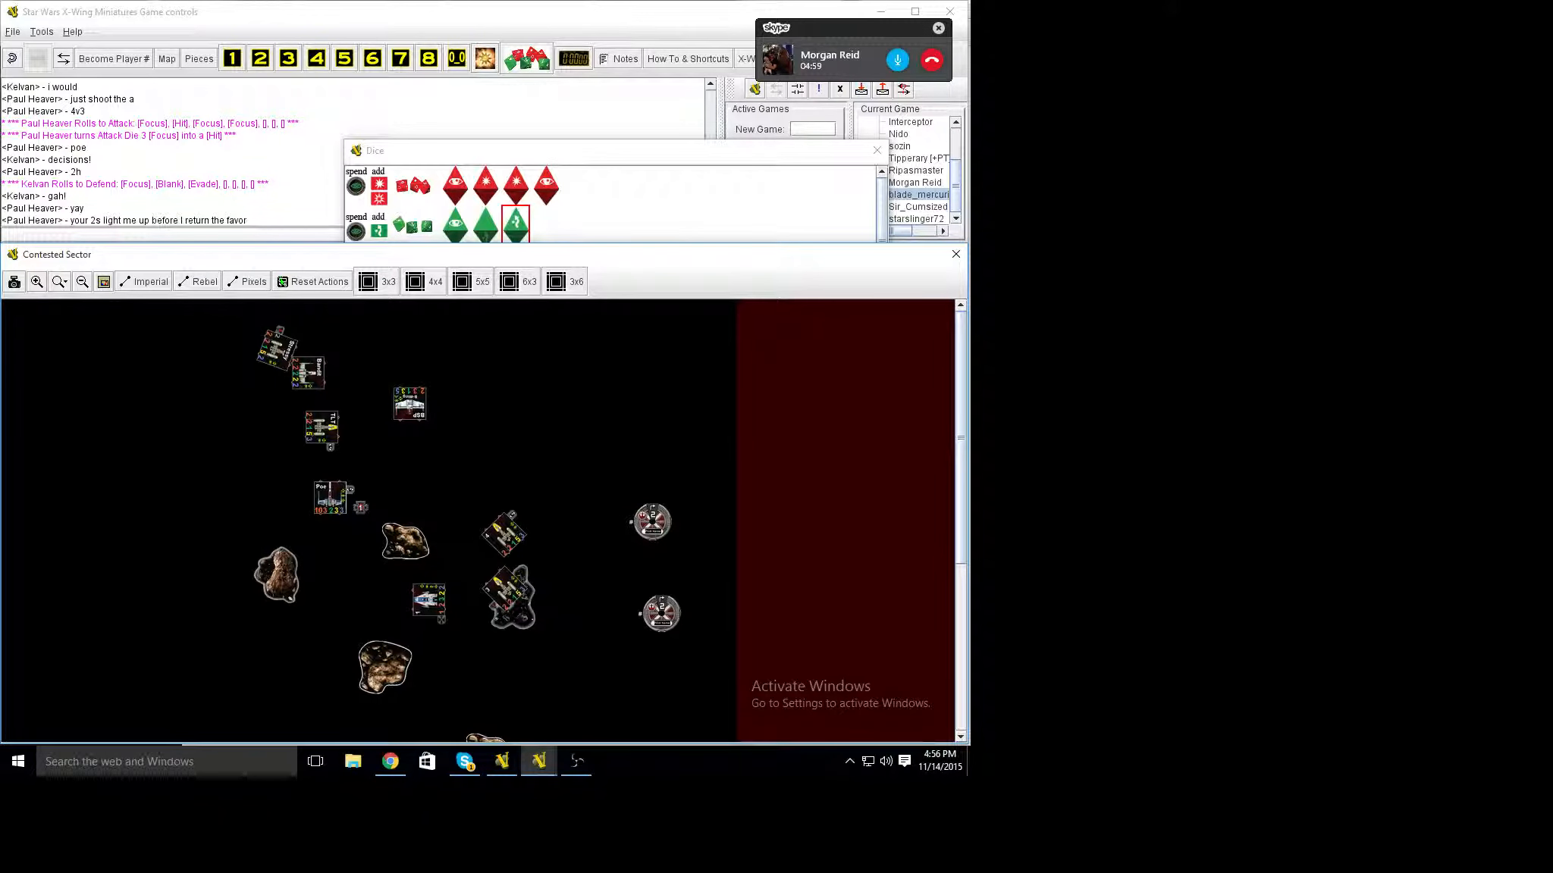
# Add a second contact to the Skype call via Add people to this call, then minimize back to VASSAL.
pyautogui.click(465, 760)
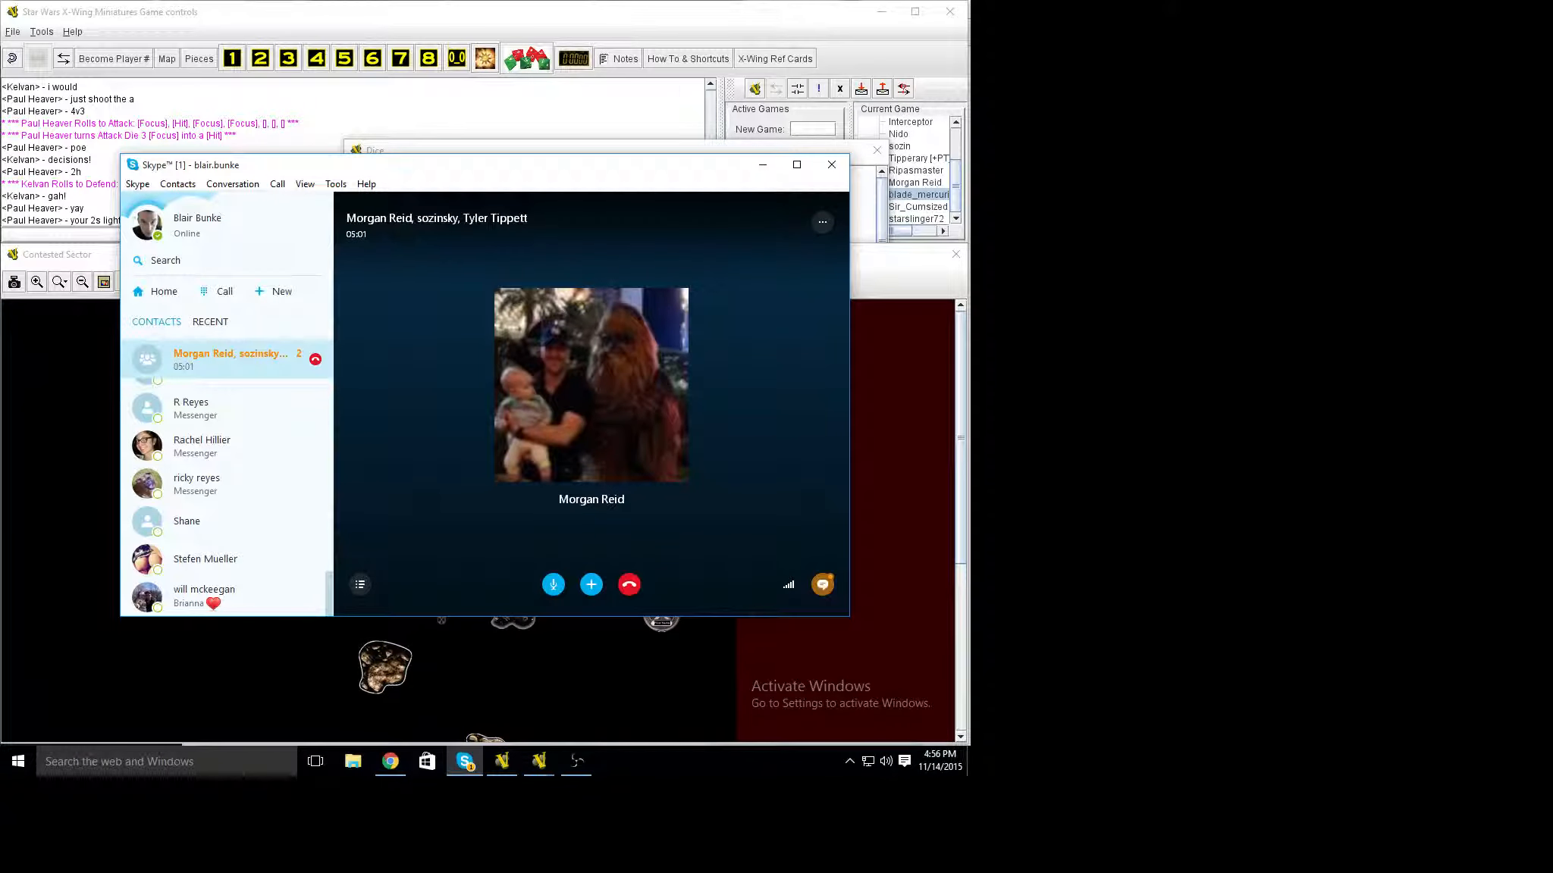
pyautogui.click(591, 584)
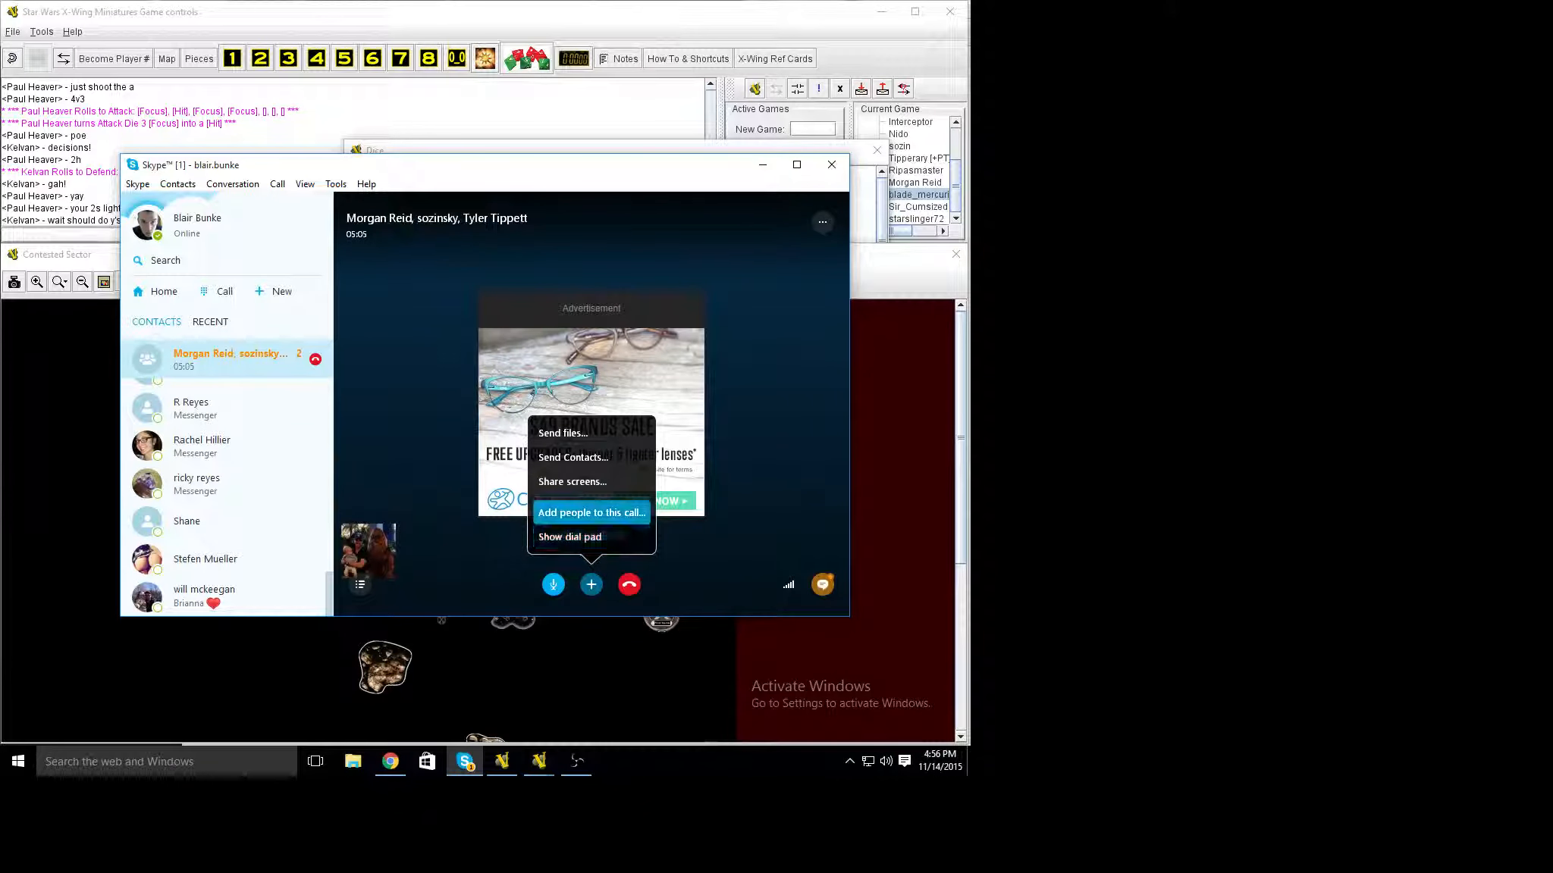
pyautogui.click(590, 512)
pyautogui.click(527, 333)
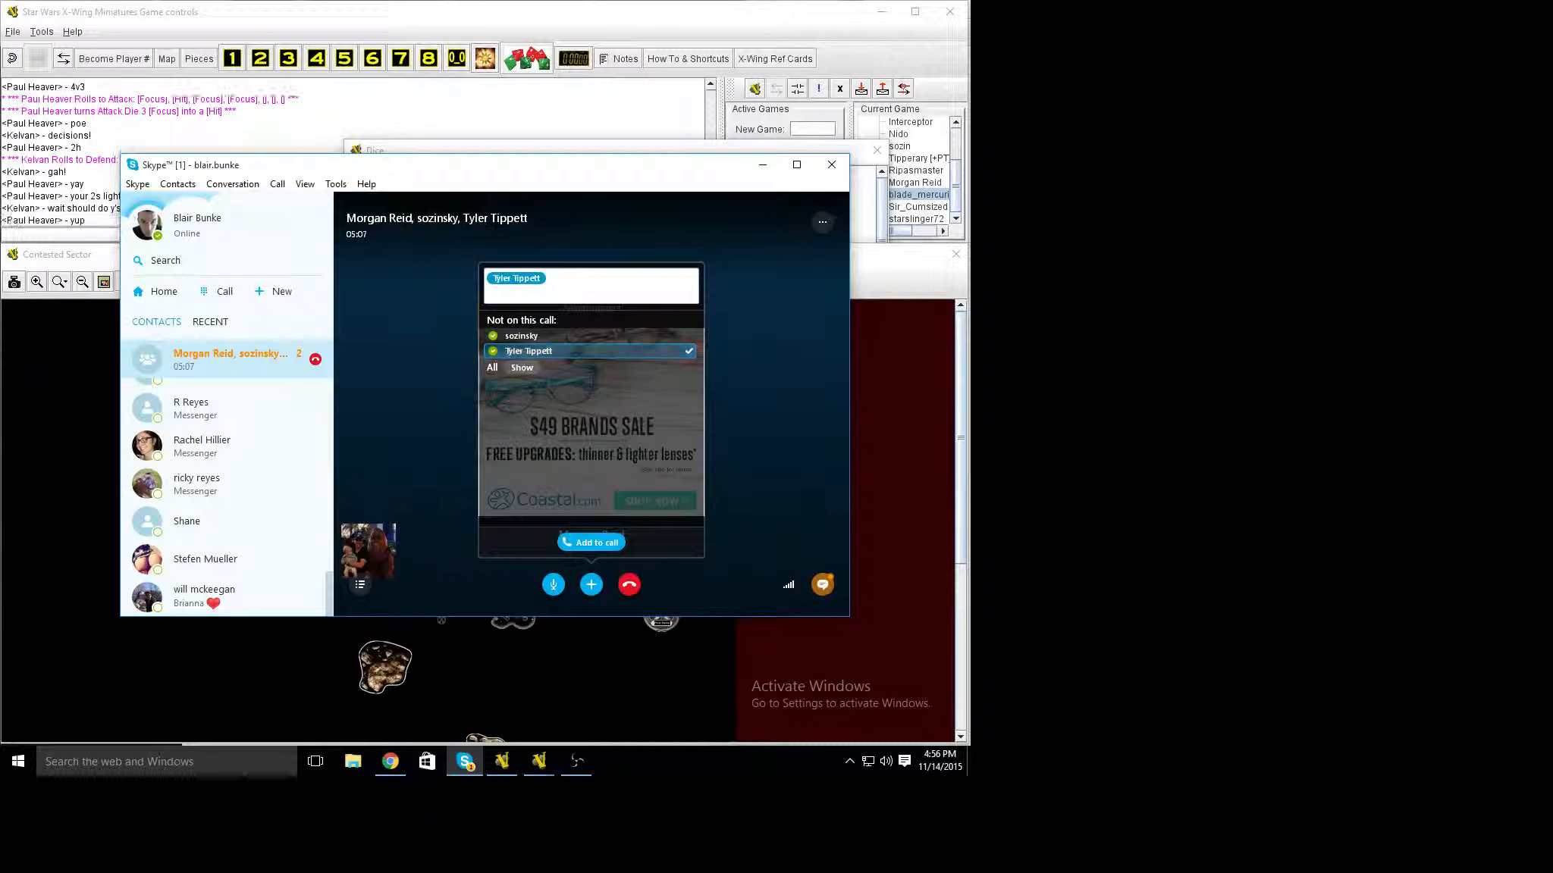
pyautogui.click(591, 542)
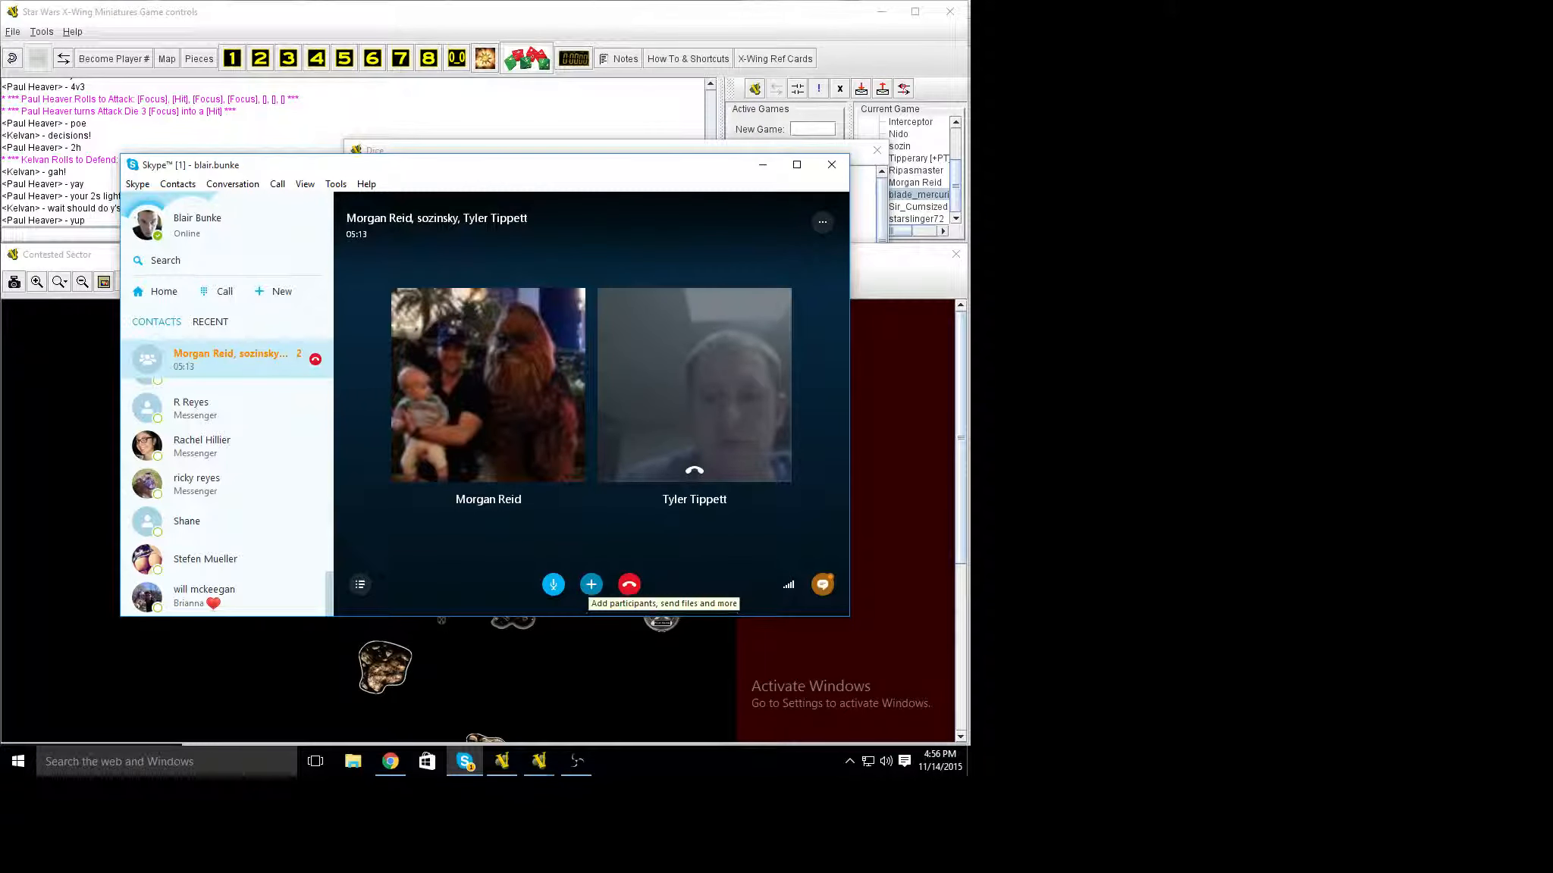
pyautogui.click(214, 631)
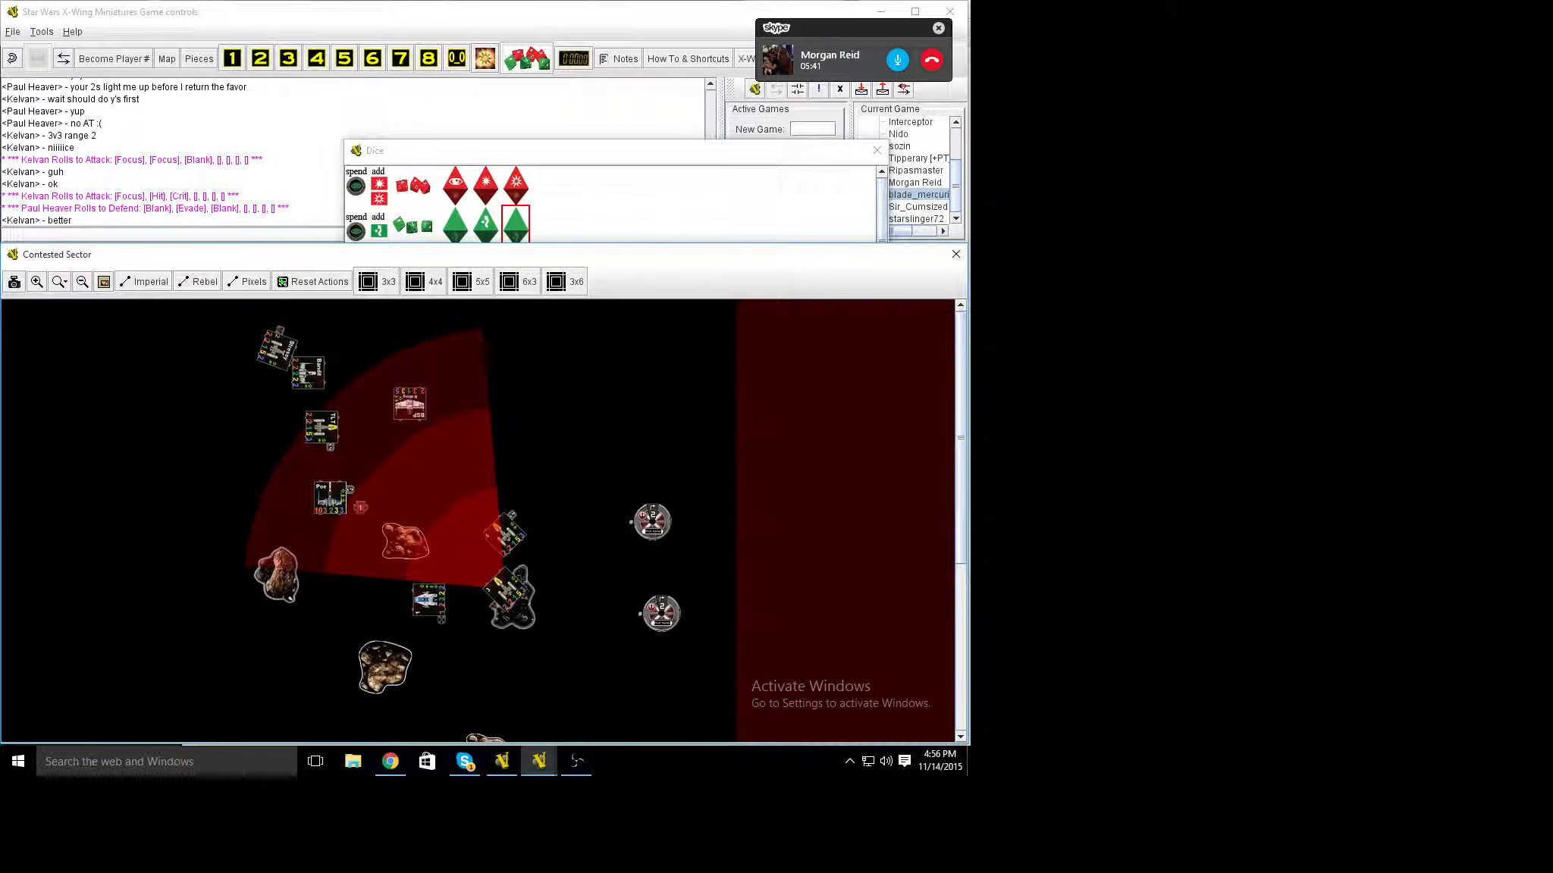
# Hide the current firing arc, show another ship's arc, and measure range from Poe's ship to its target.
pyautogui.hotkey('ctrl', 'f')
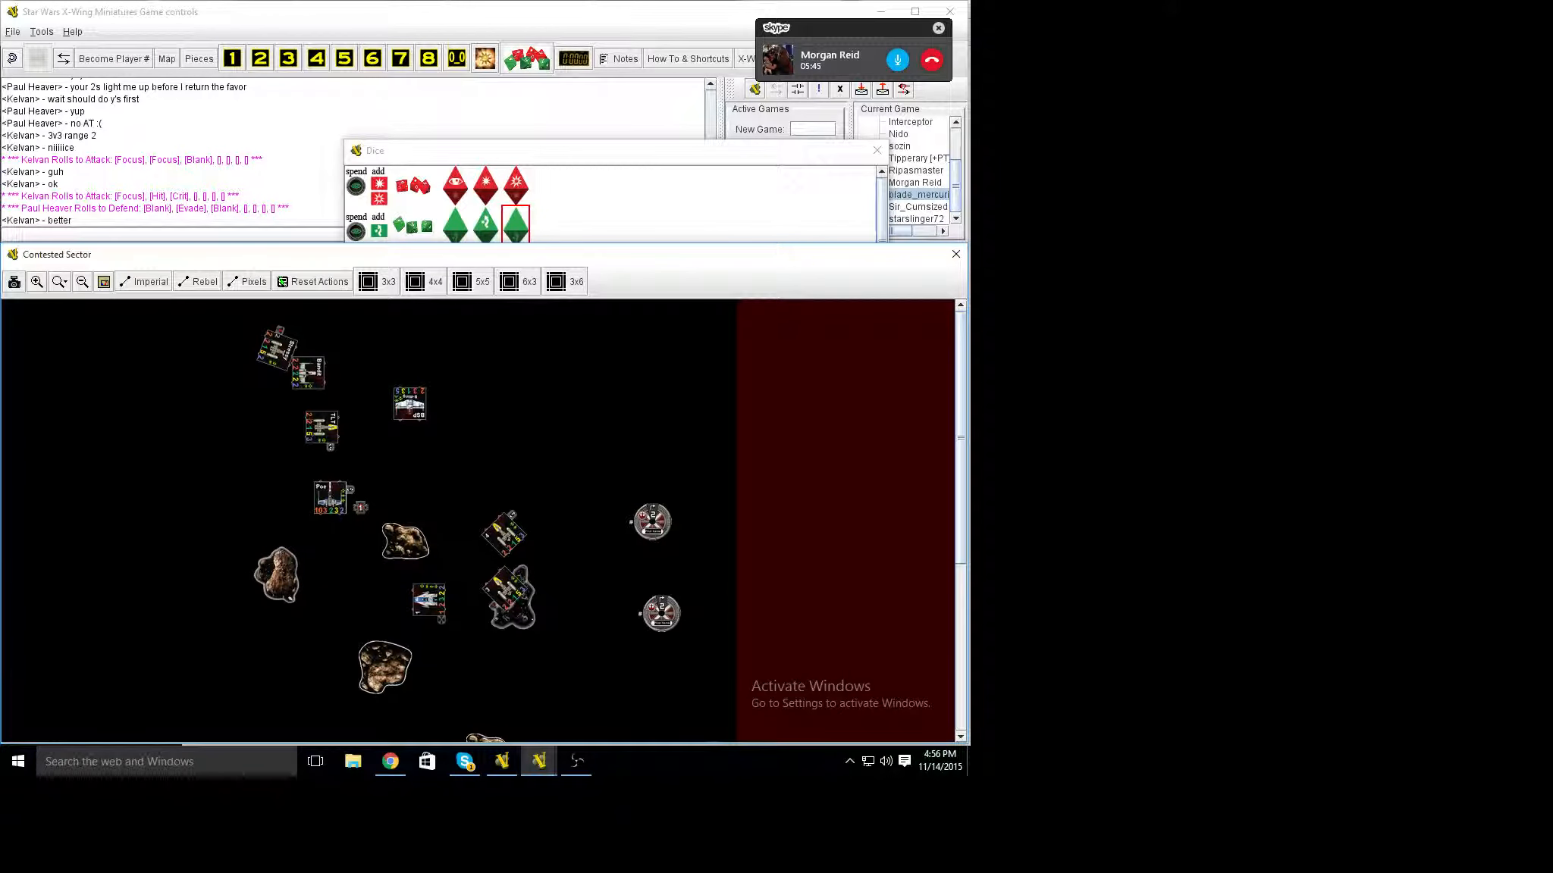
pyautogui.hotkey('ctrl', 'f')
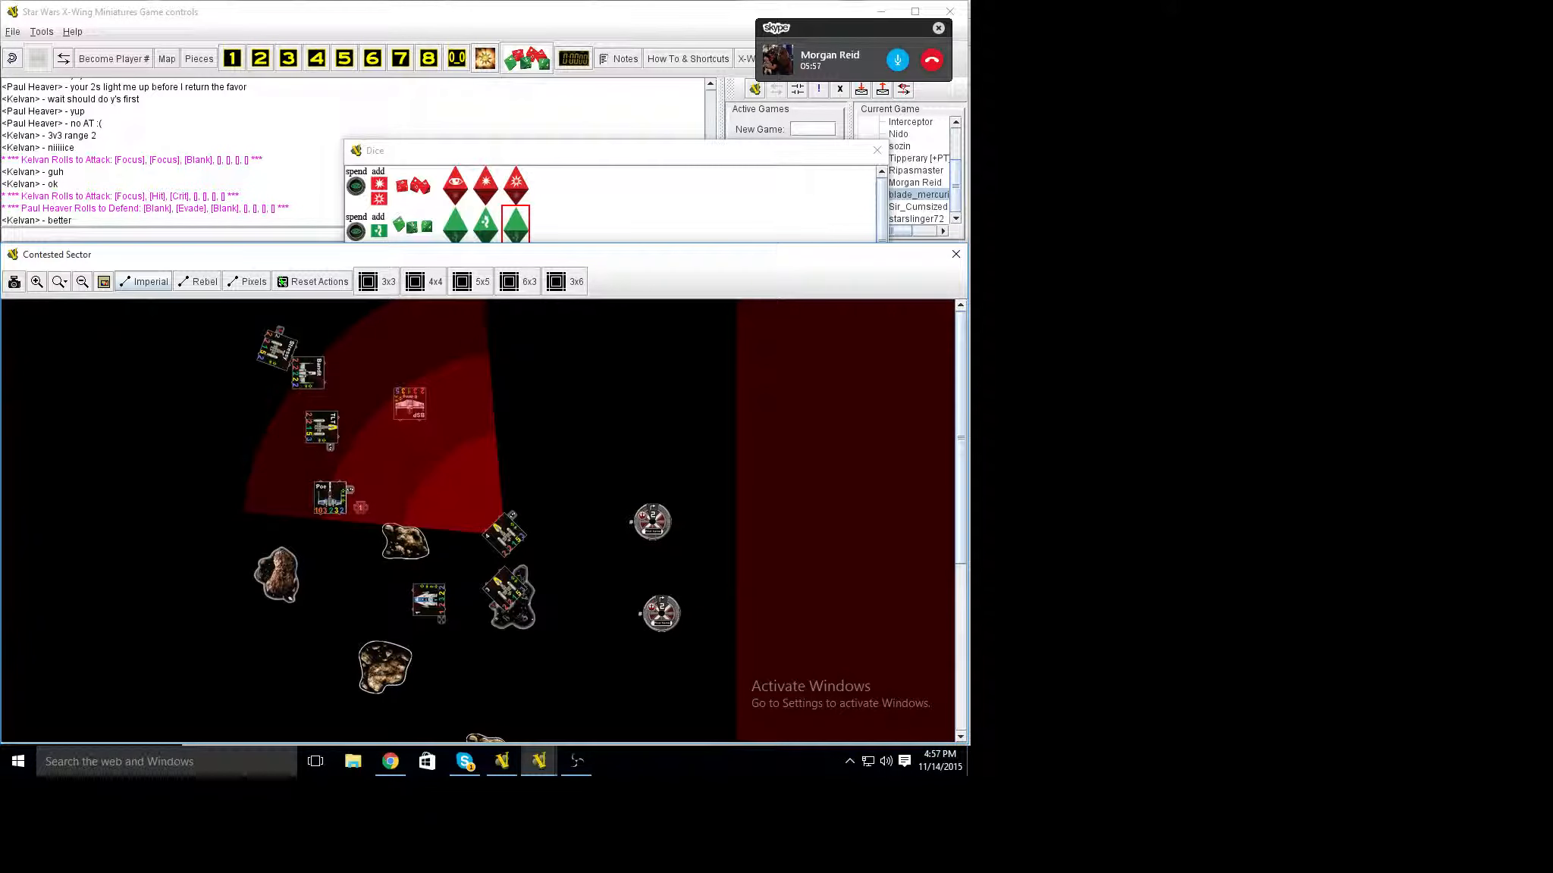
pyautogui.moveTo(345, 510); pyautogui.dragTo(507, 536)
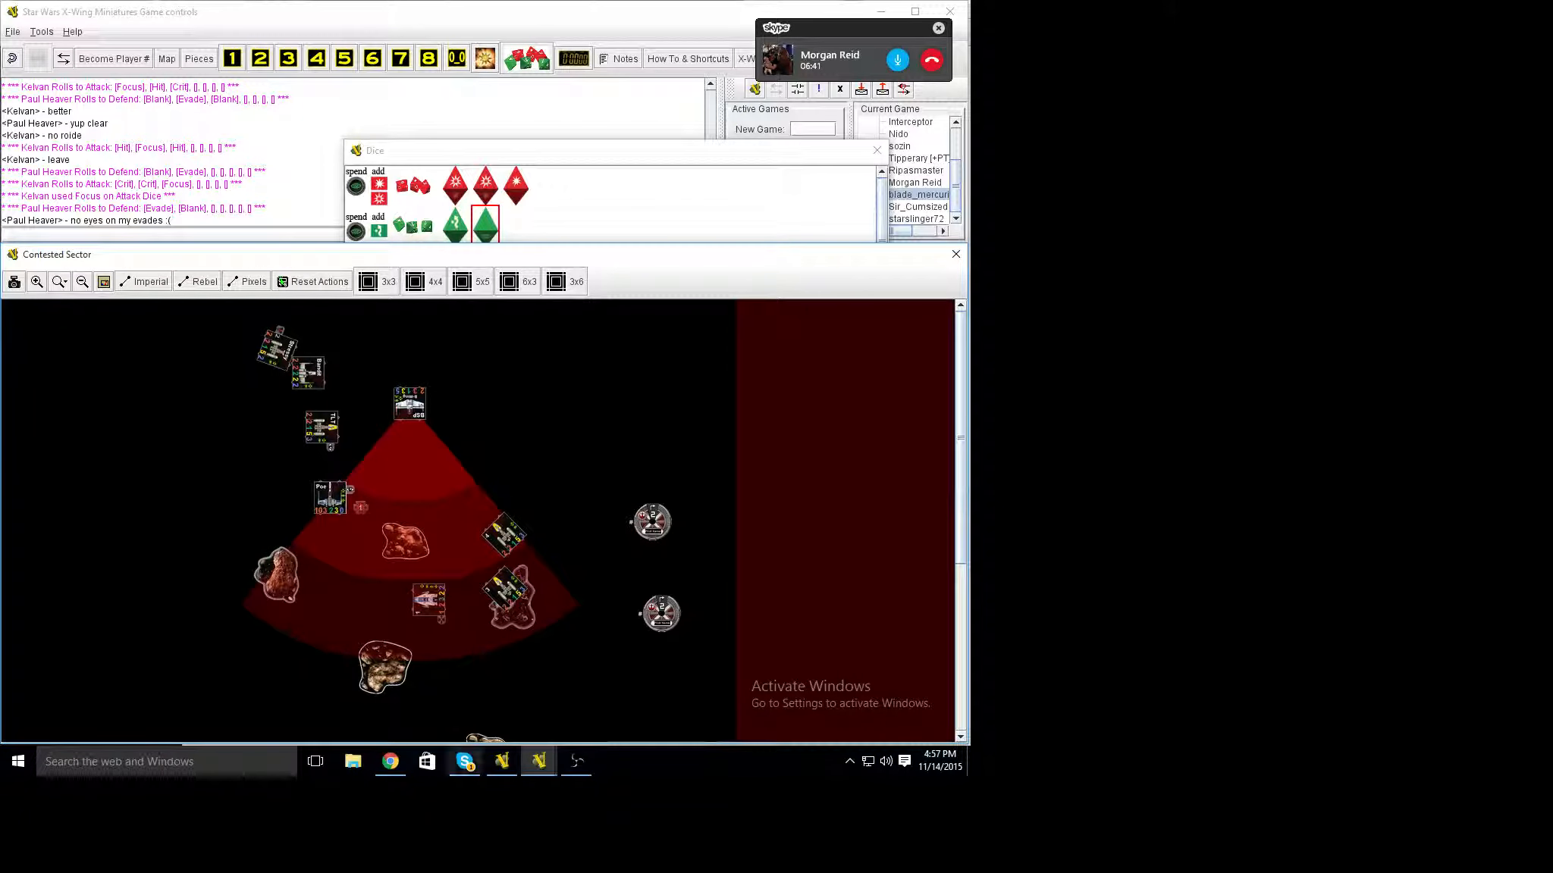
# Add a third contact to the Skype group call, then return to VASSAL with the call minimized.
pyautogui.click(465, 761)
pyautogui.click(591, 583)
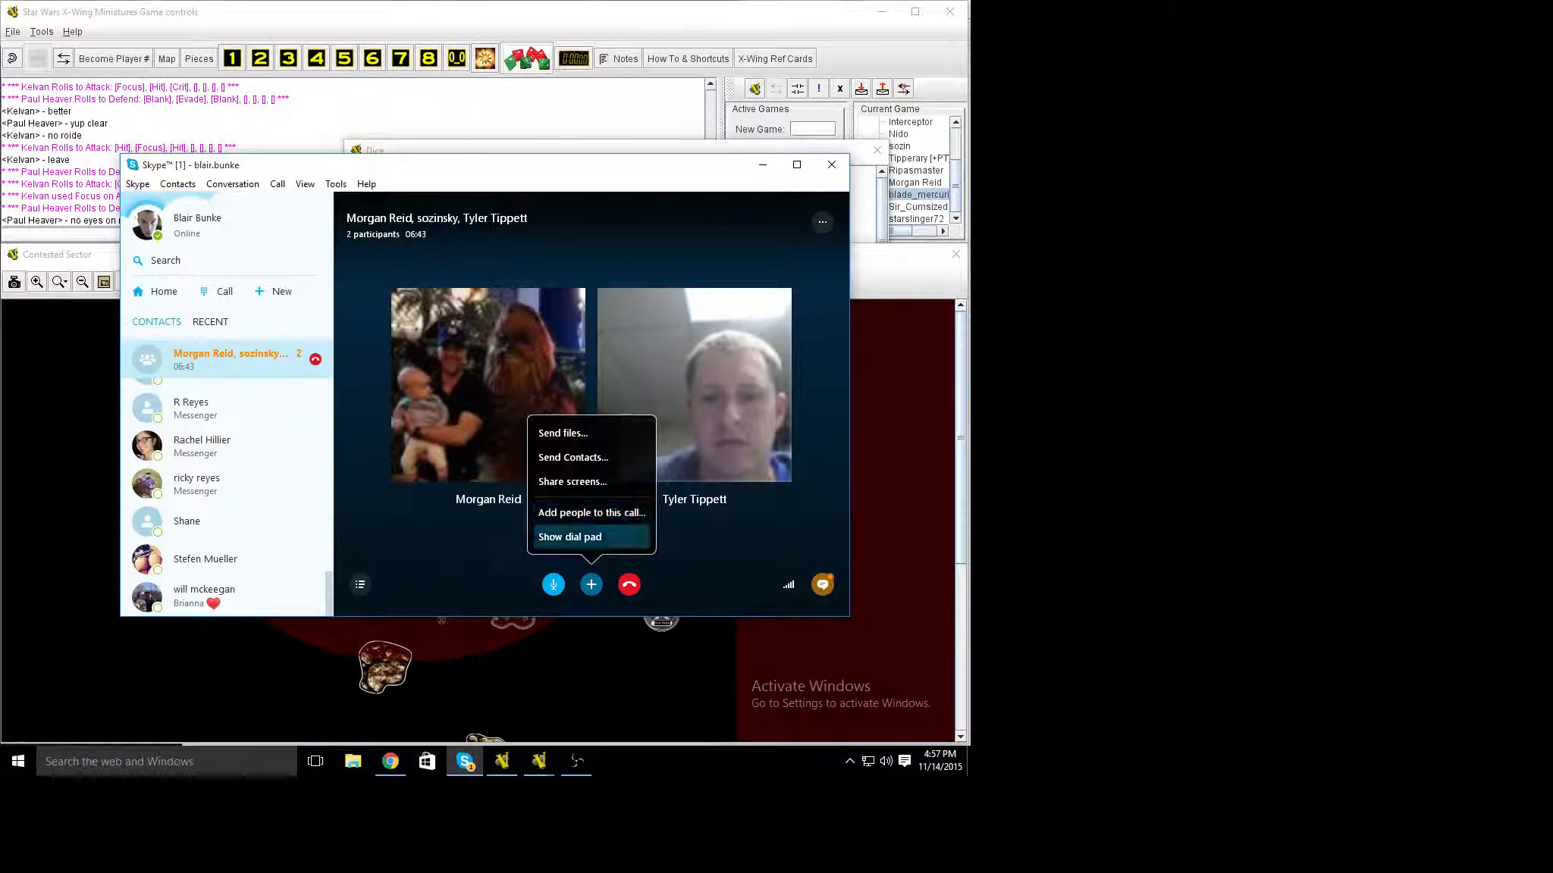
pyautogui.click(590, 513)
pyautogui.click(547, 335)
pyautogui.click(590, 542)
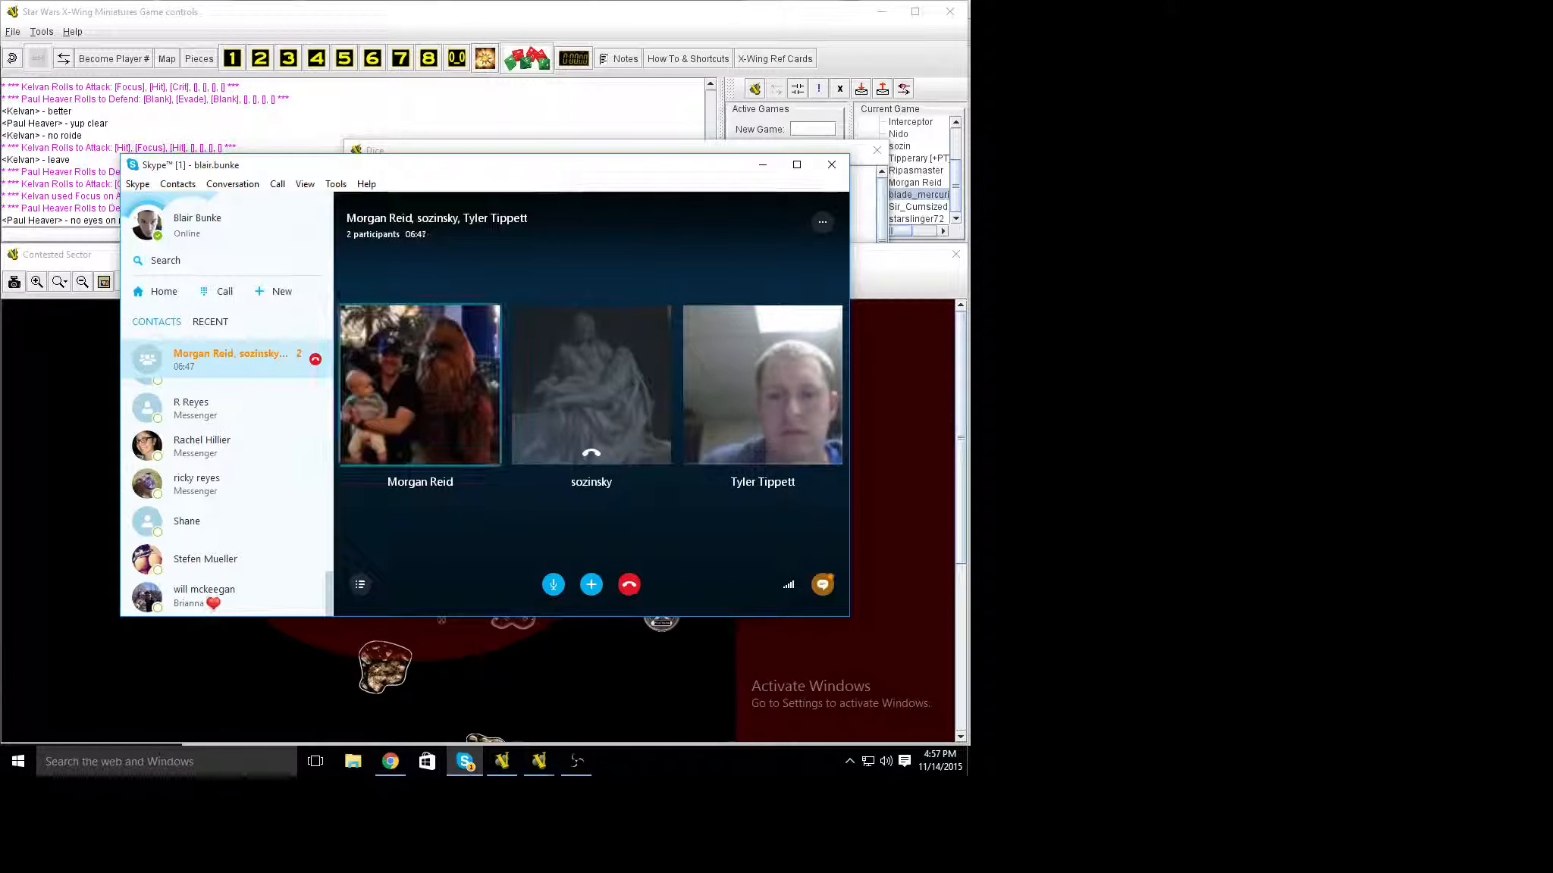
pyautogui.click(539, 761)
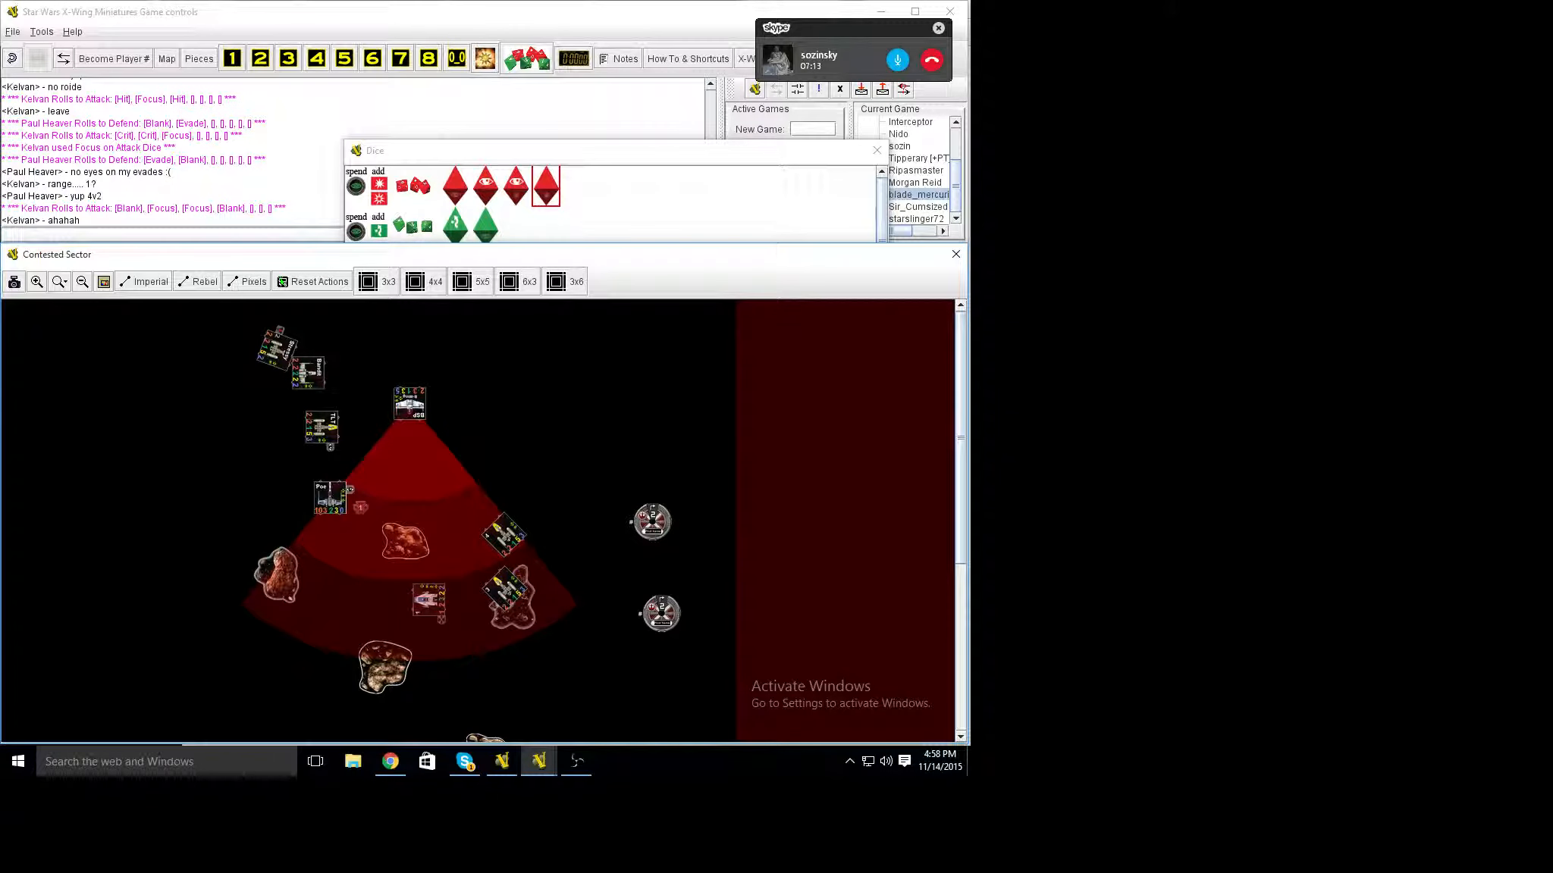
pyautogui.write('the blues')
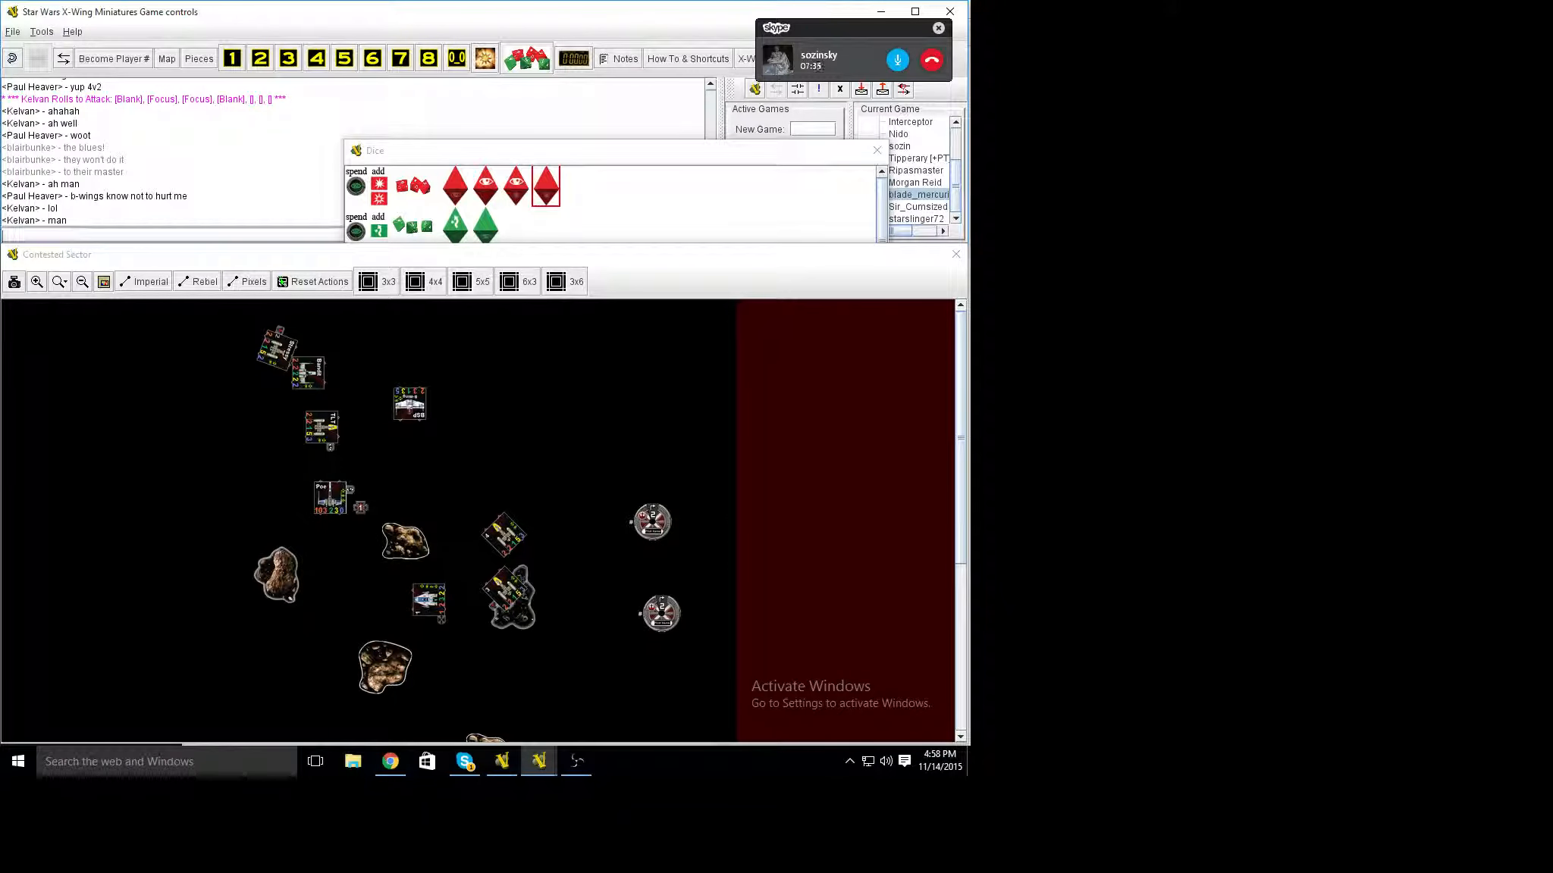
# Show the attacking top-left ship's firing arc over the ships below.
pyautogui.hotkey('ctrl', 'f')
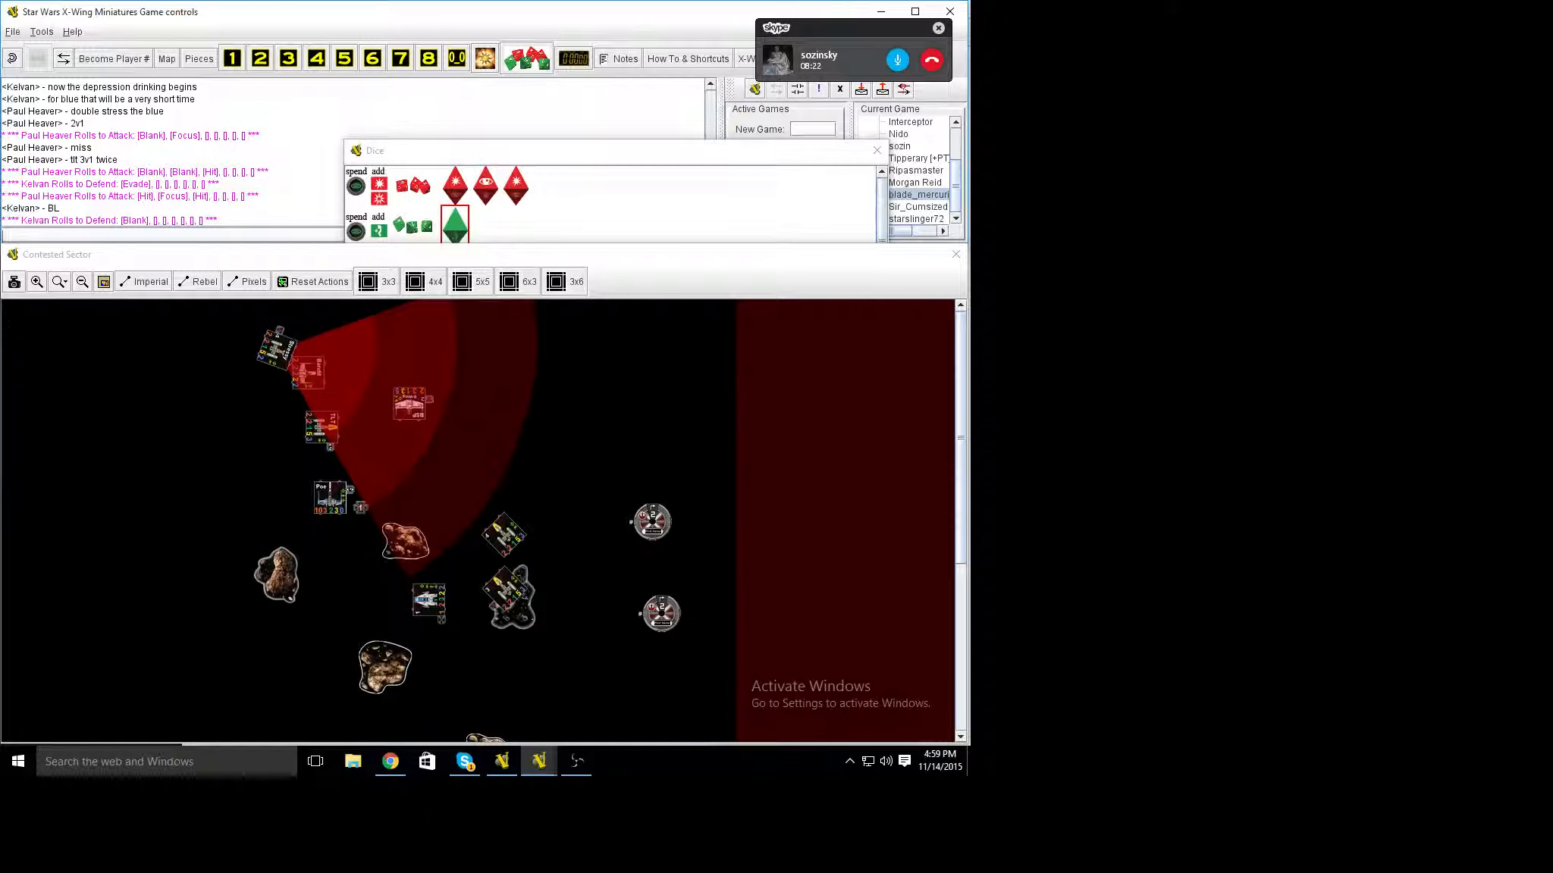
# Hide the top-left ship's firing arc and then redisplay it.
pyautogui.hotkey('ctrl', 'f')
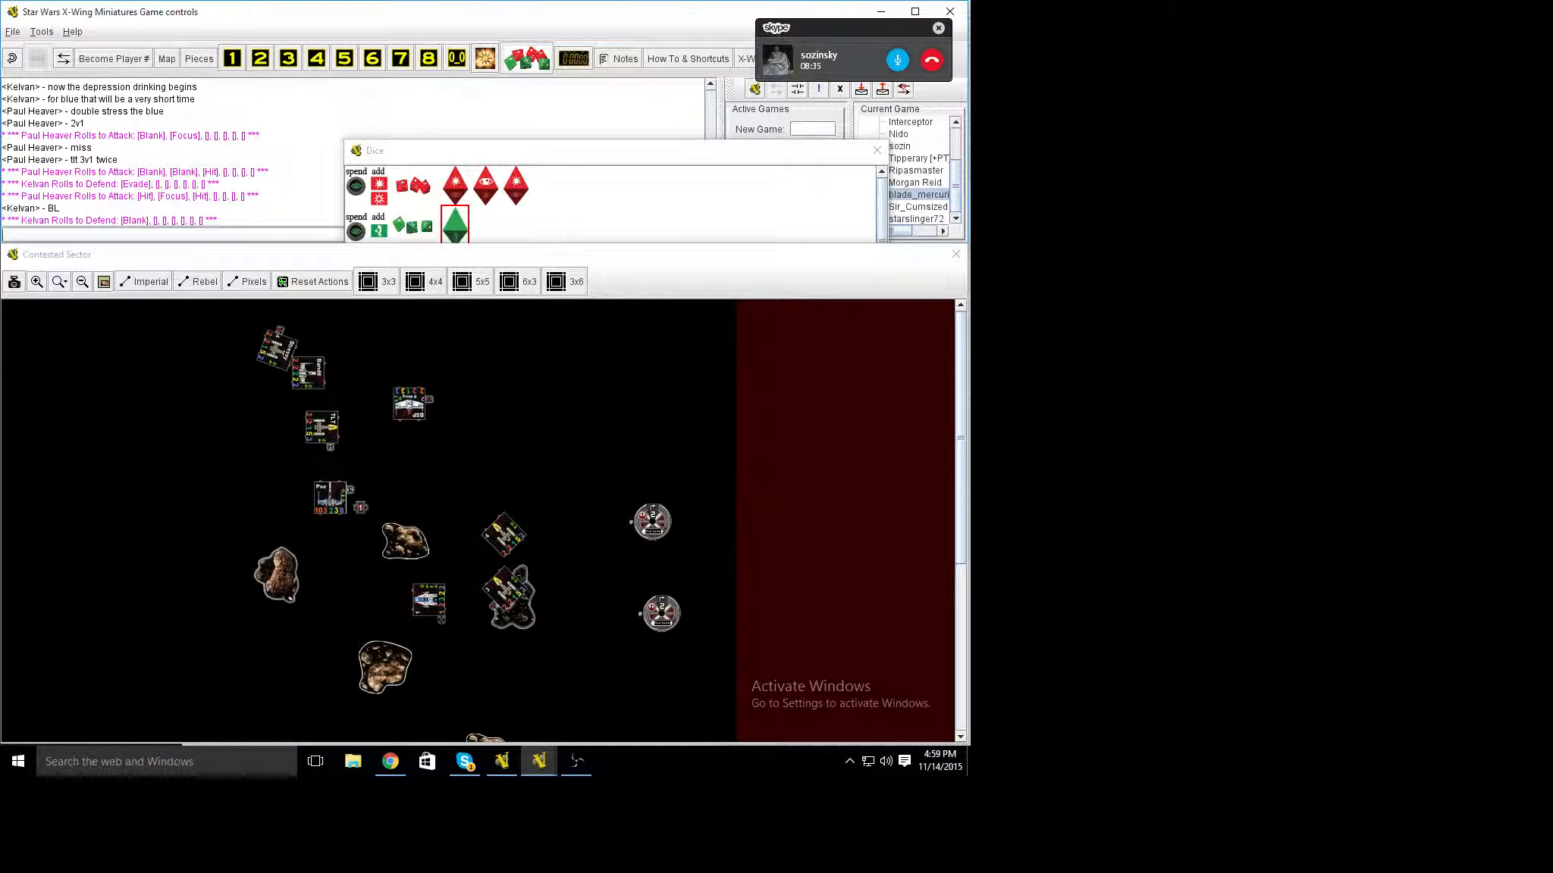
pyautogui.hotkey('ctrl', 'f')
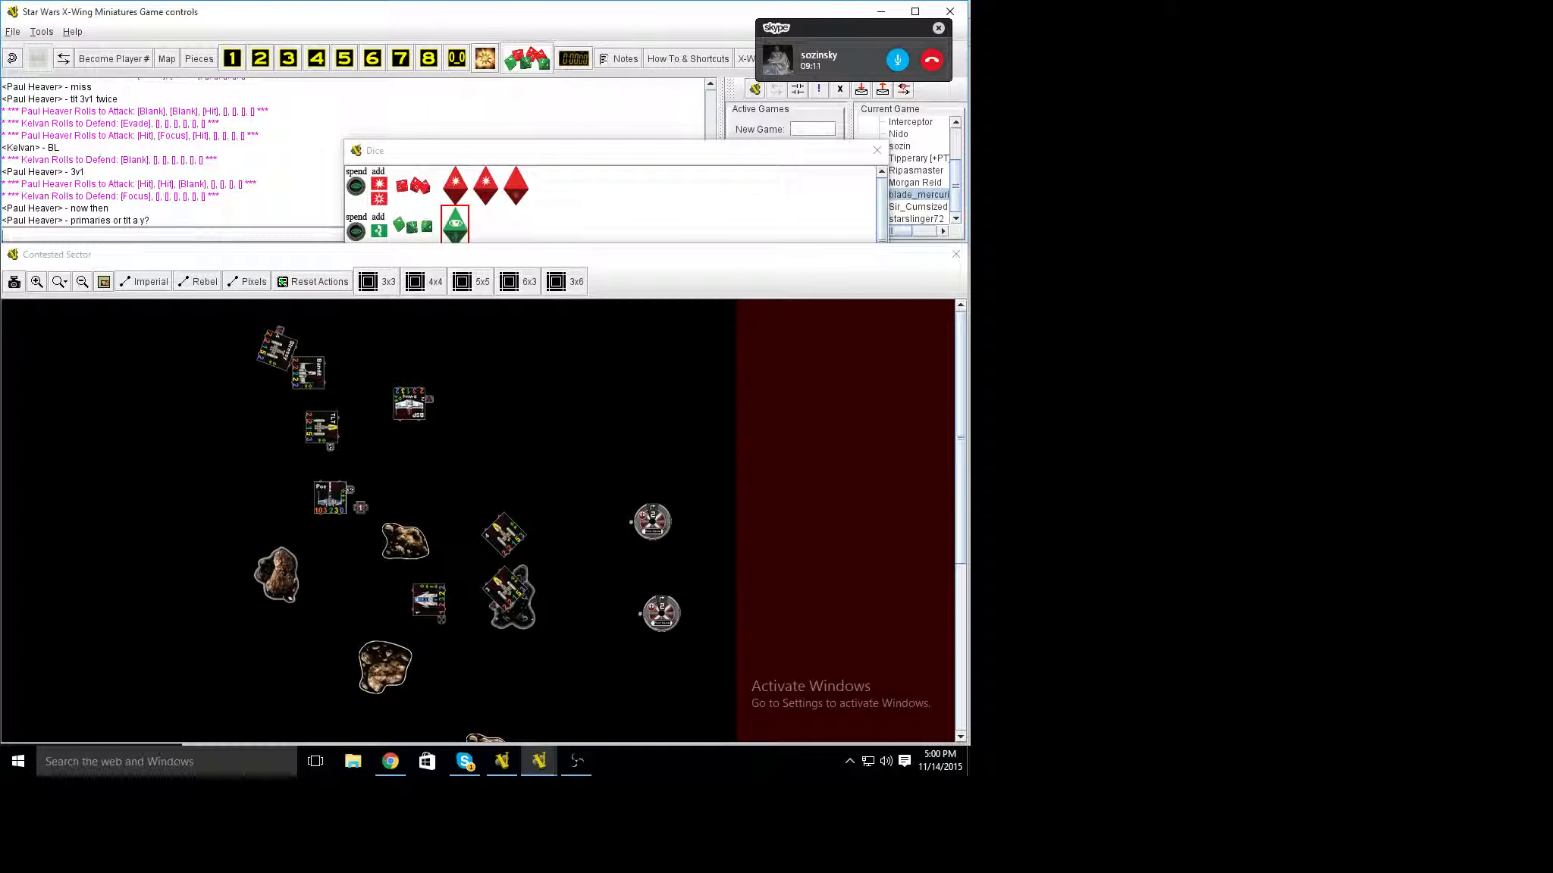
# Show the left-side ship's red firing arc reaching toward the central ships.
pyautogui.hotkey('ctrl', 'f')
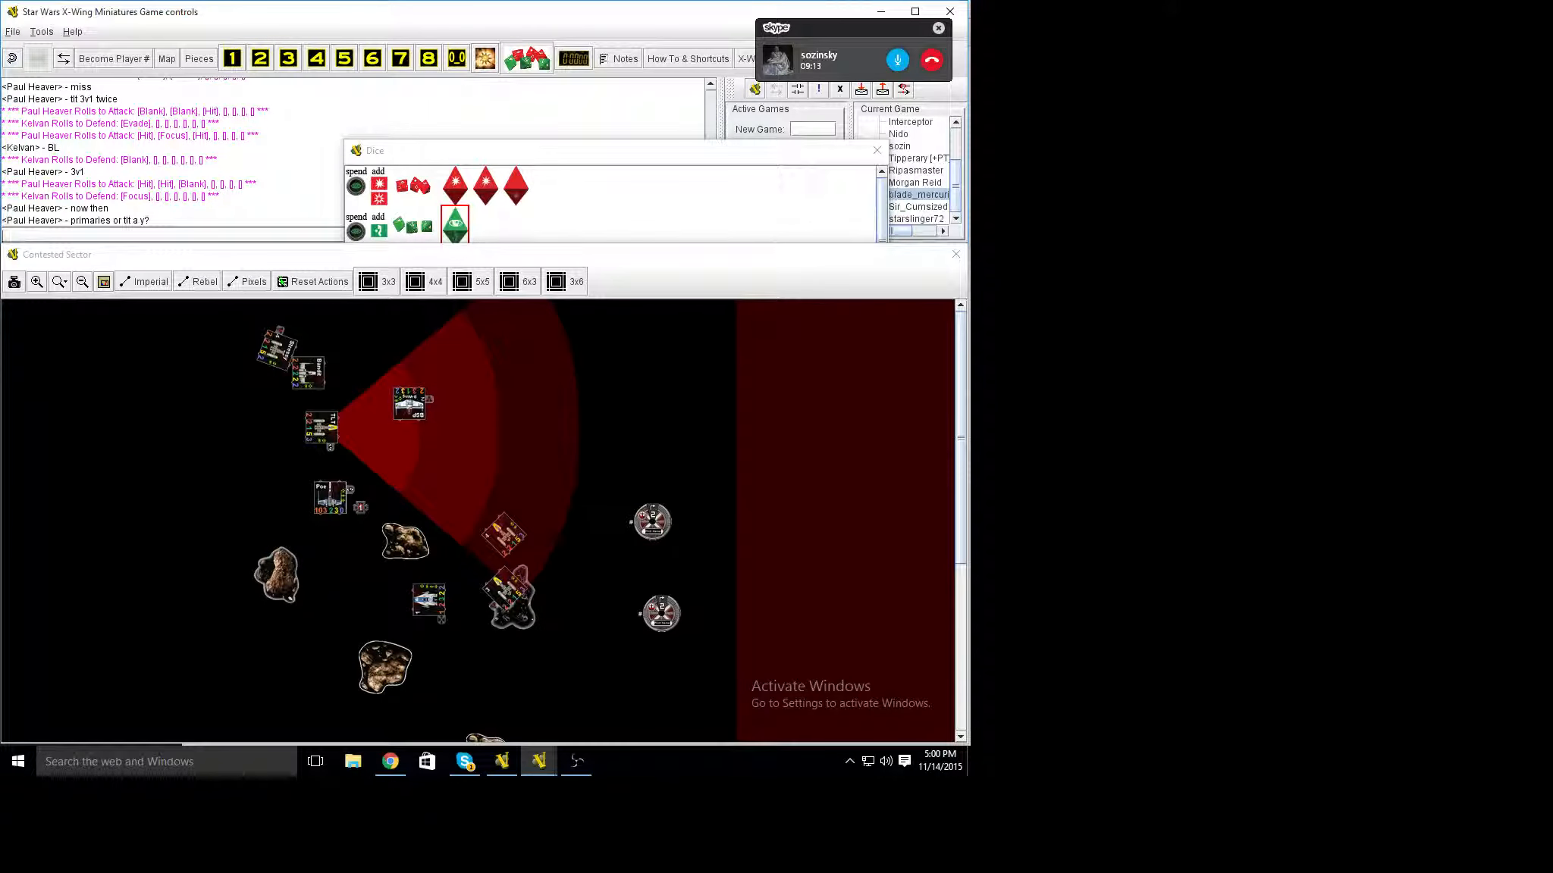